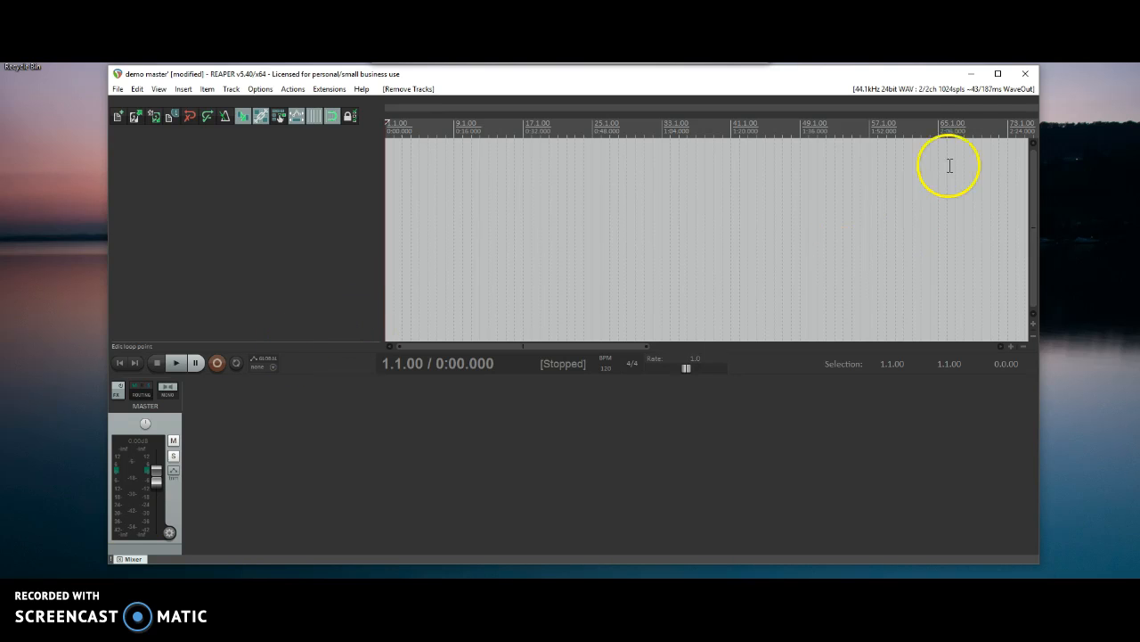
Step: Open the audio device settings to review the audio system, devices and sample rate, and cancel out of them
{"action": "left_click", "coordinate": [925, 93]}
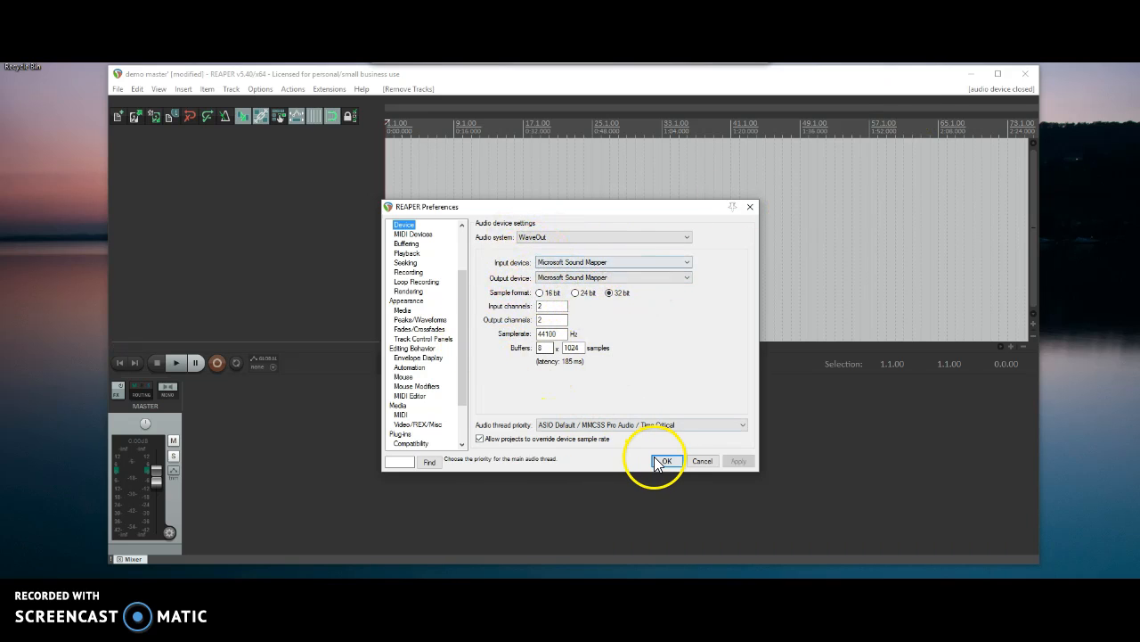
{"action": "left_click", "coordinate": [700, 460]}
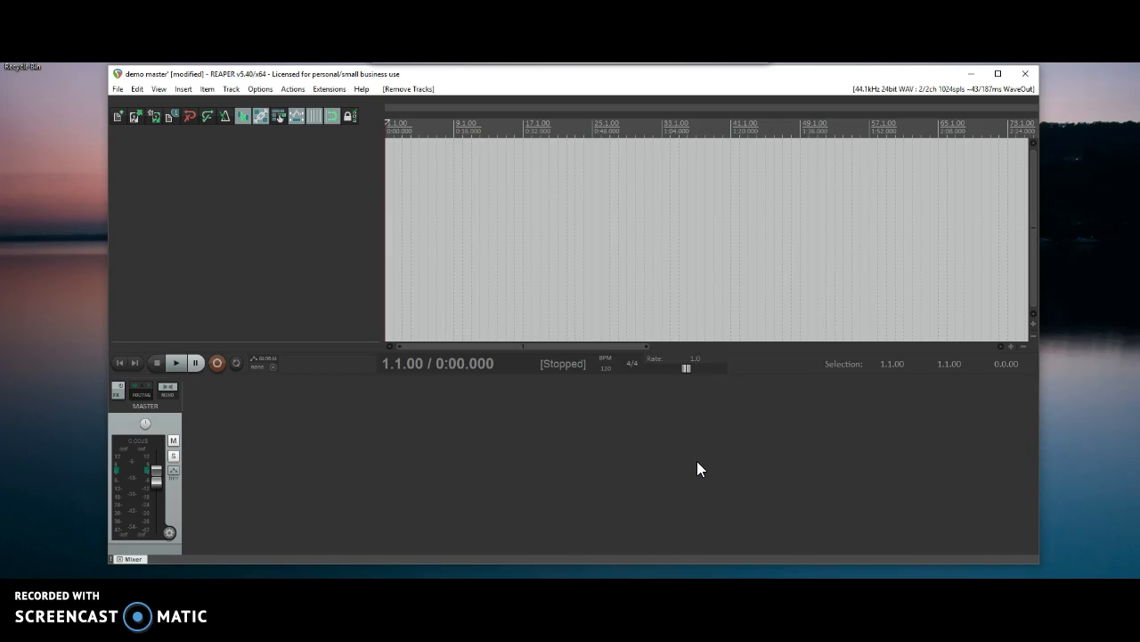
Step: Insert a new track into the empty project
{"action": "right_click", "coordinate": [171, 159]}
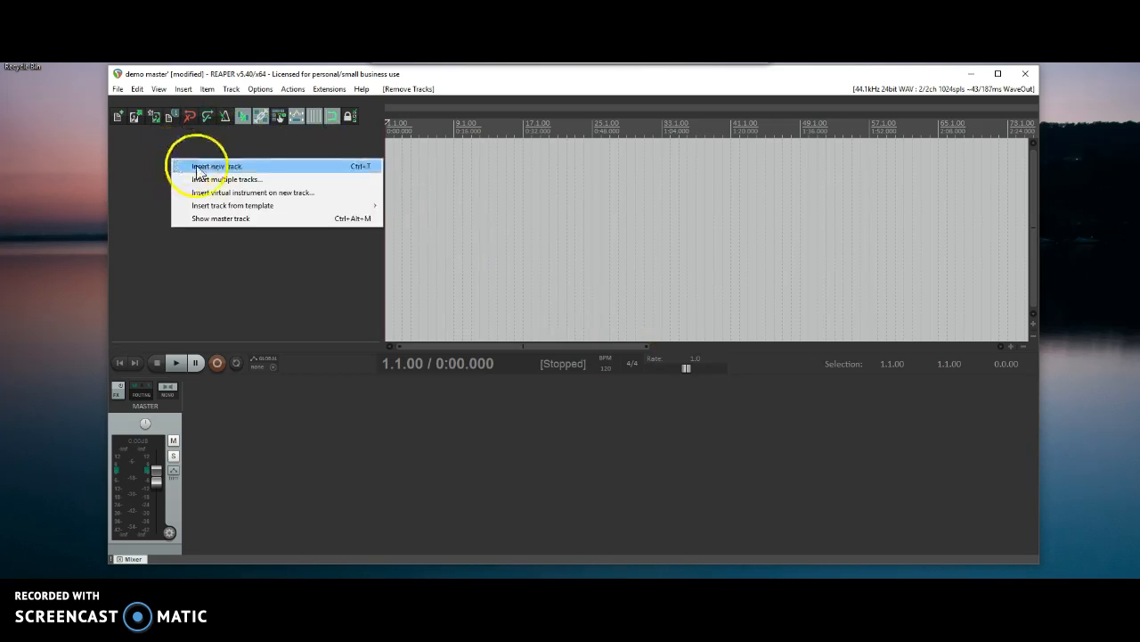
{"action": "left_click", "coordinate": [198, 168]}
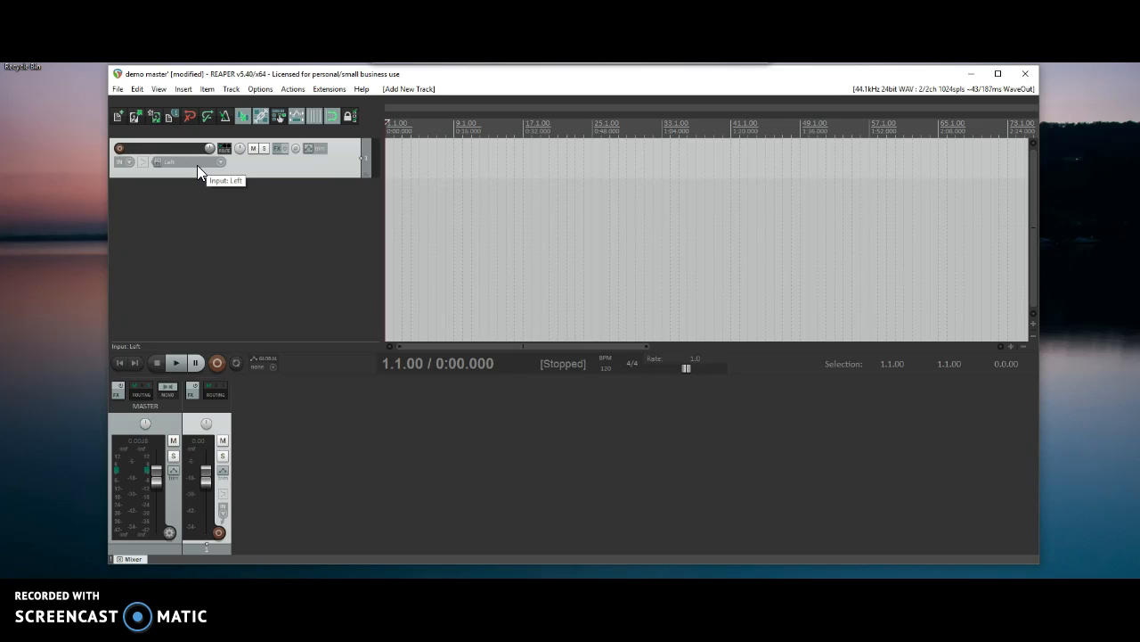
Step: Record a take on track 1, arming the track while the transport is recording, and save the recorded file
{"action": "left_click", "coordinate": [216, 362]}
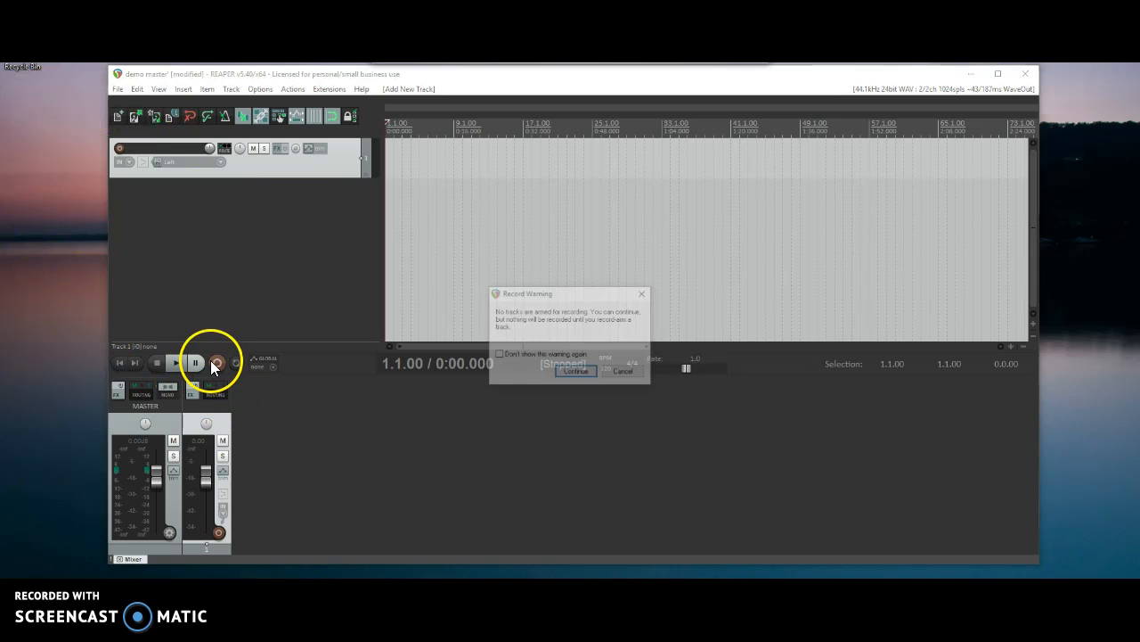
{"action": "left_click", "coordinate": [580, 374]}
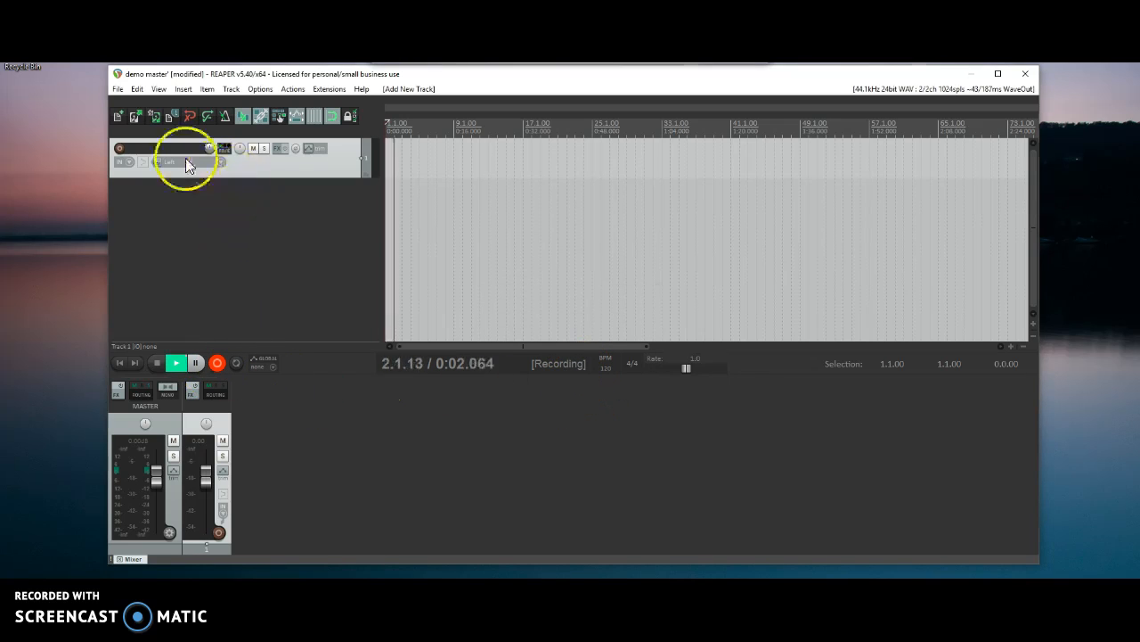
{"action": "left_click", "coordinate": [120, 152]}
{"action": "left_click", "coordinate": [190, 298]}
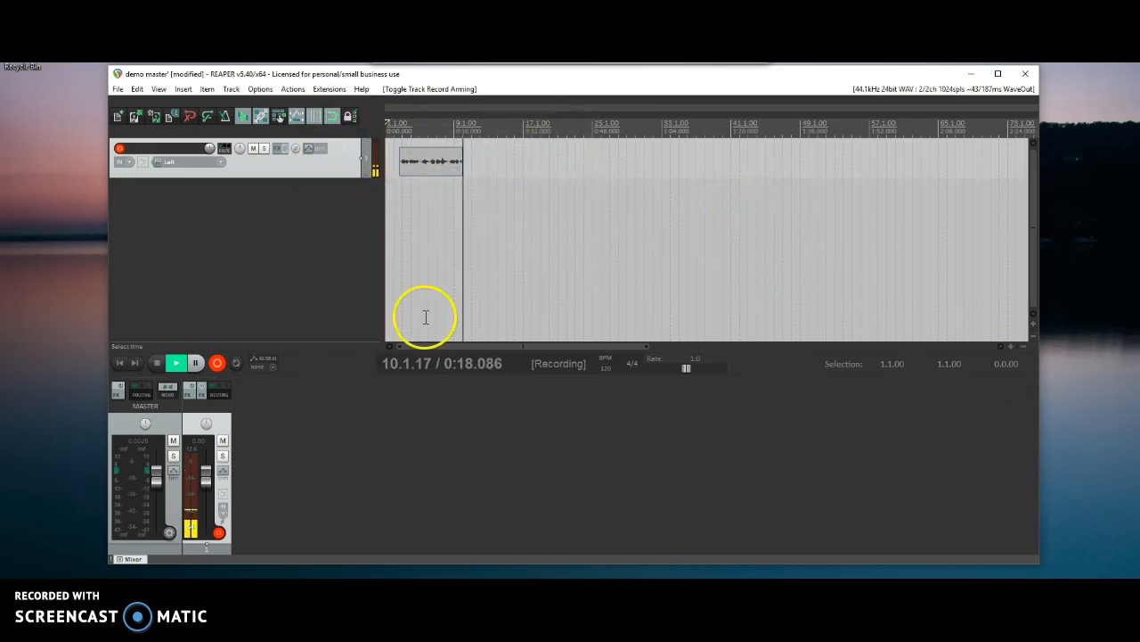
{"action": "left_click", "coordinate": [164, 365]}
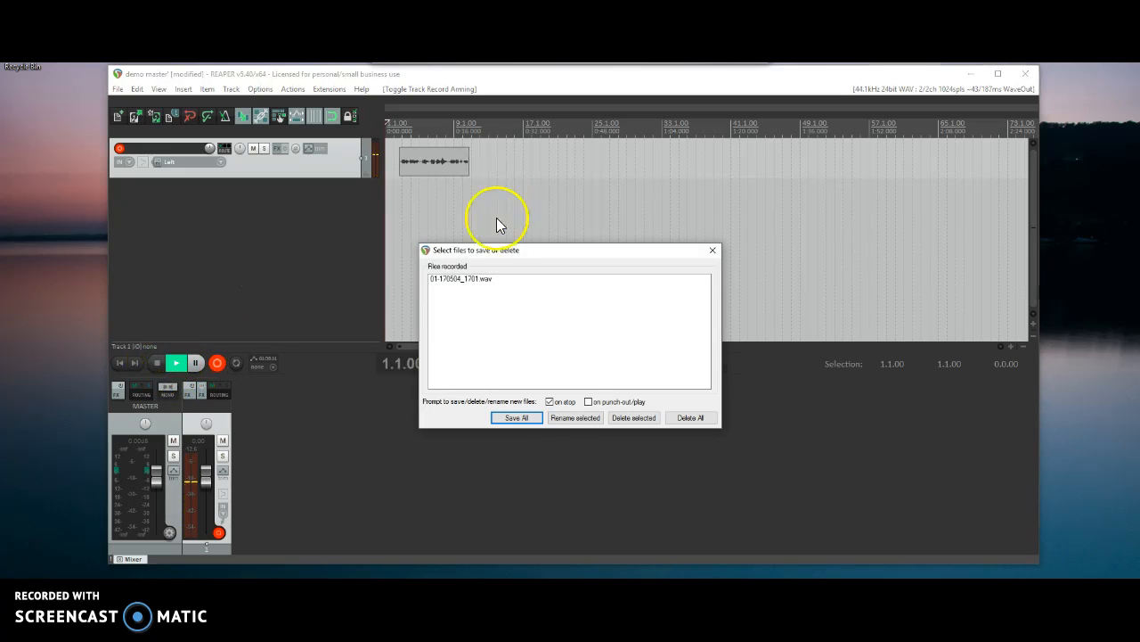
{"action": "left_click", "coordinate": [518, 417]}
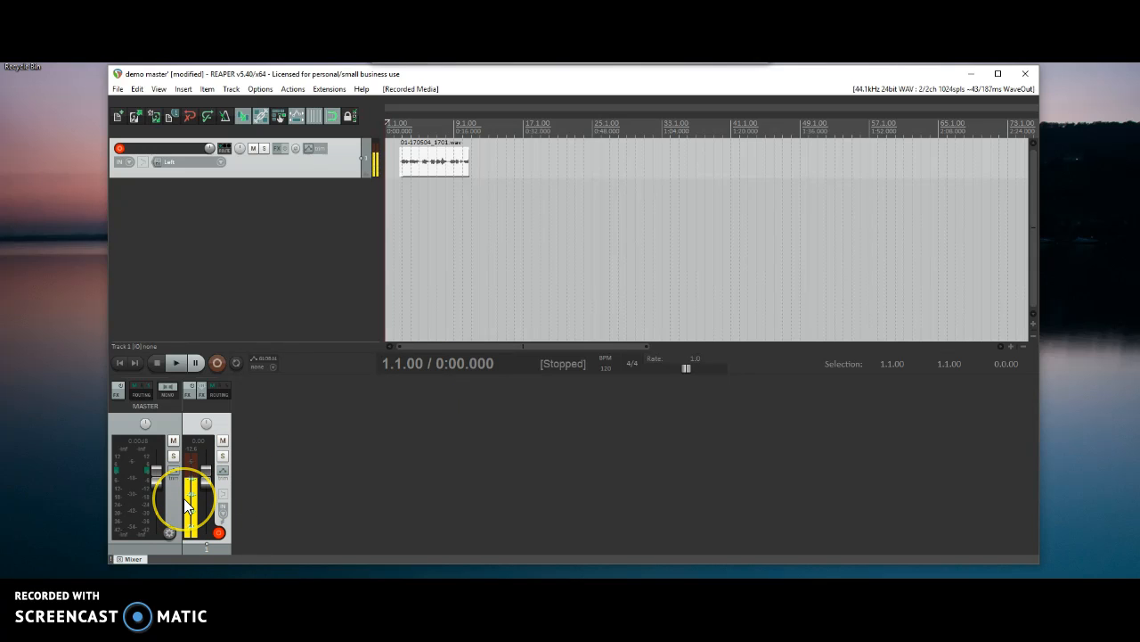
{"action": "right_click", "coordinate": [168, 422]}
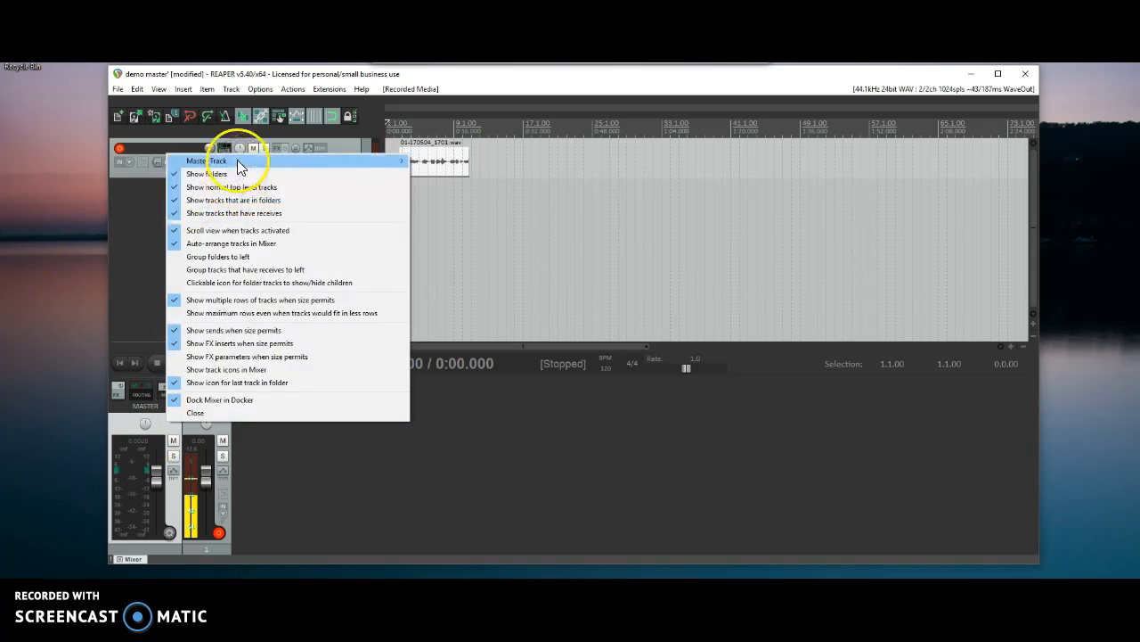
{"action": "mouse_move", "coordinate": [239, 161]}
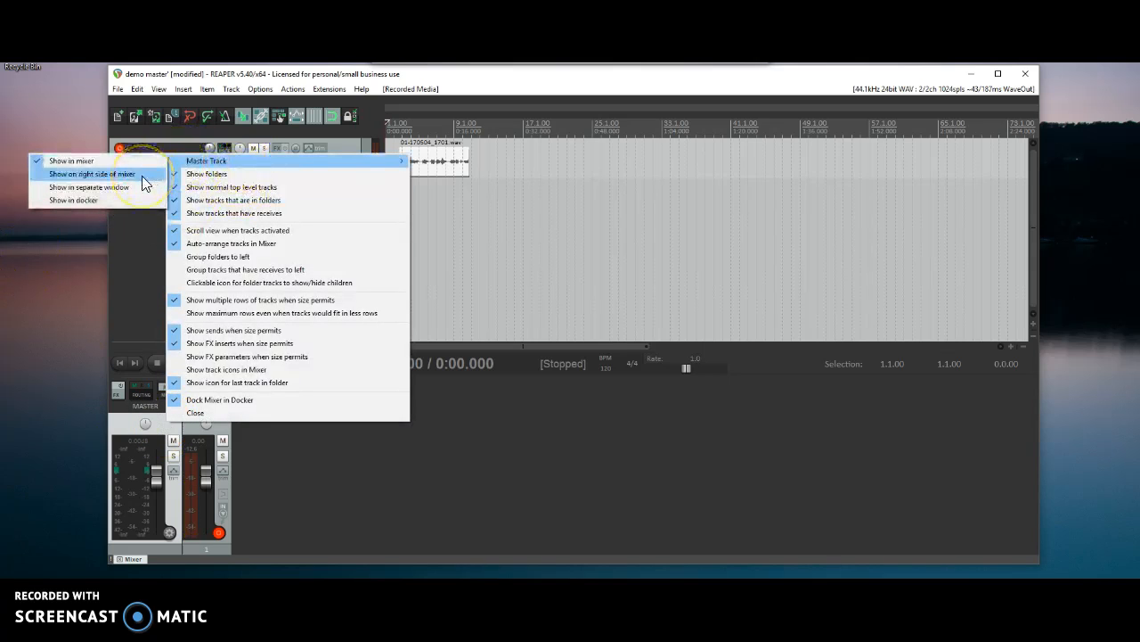
{"action": "left_click", "coordinate": [506, 431]}
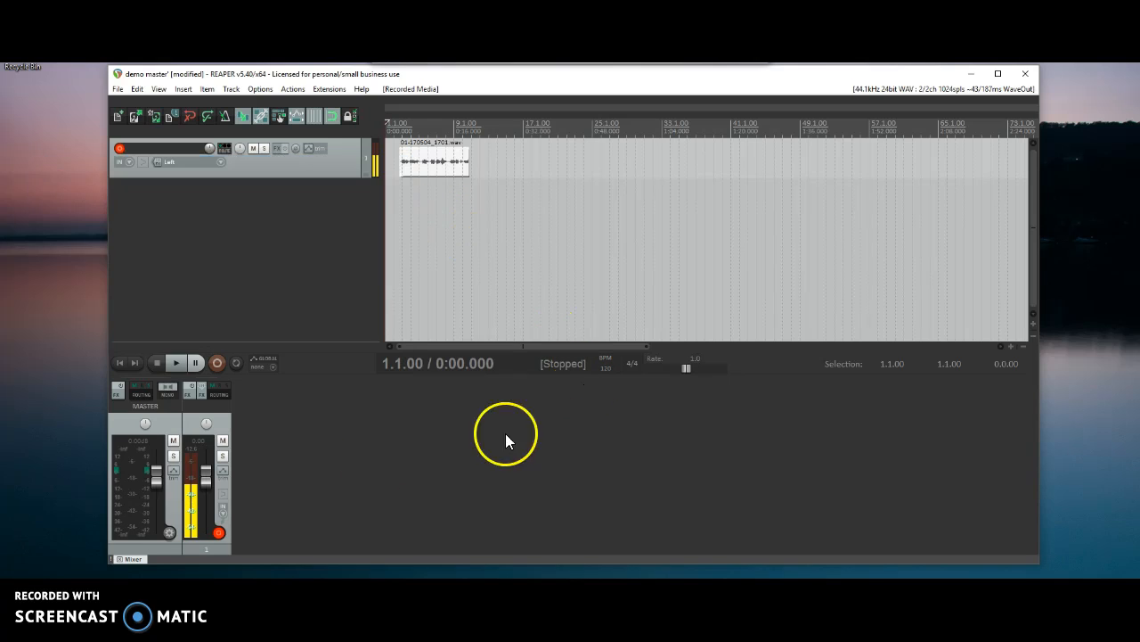
Step: Show the master track on the right side of the mixer
{"action": "right_click", "coordinate": [165, 424]}
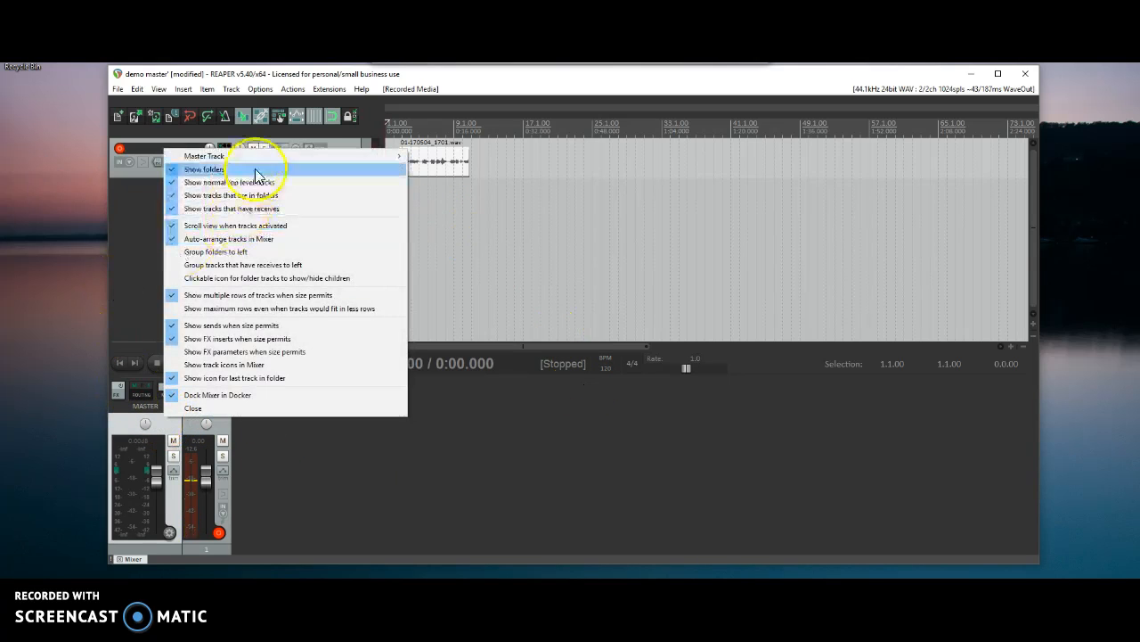
{"action": "mouse_move", "coordinate": [257, 156]}
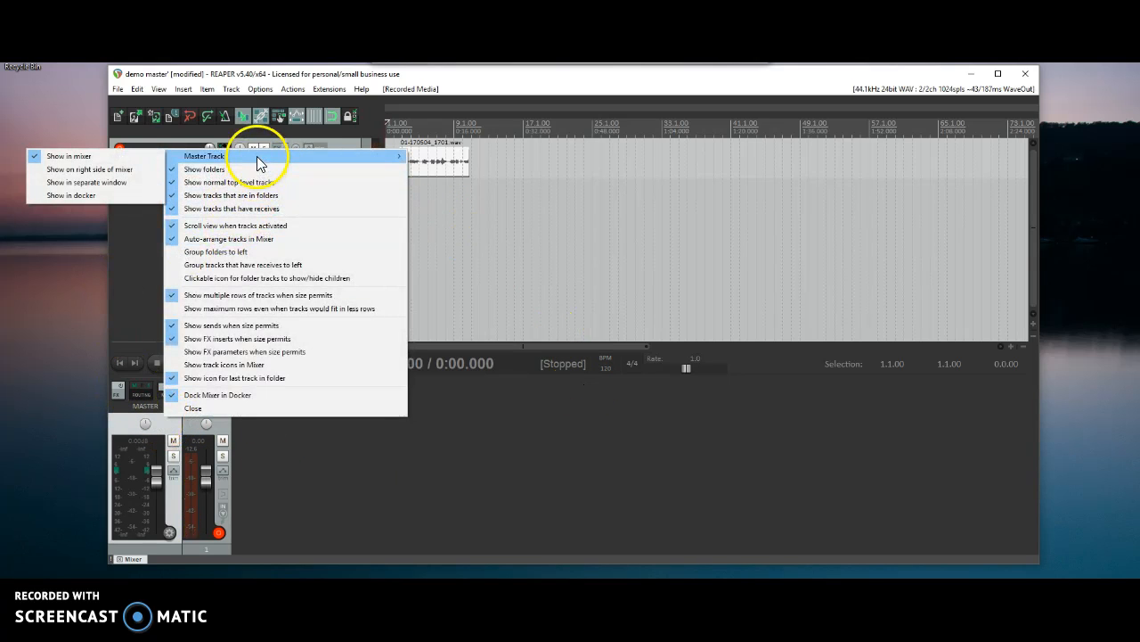
{"action": "left_click", "coordinate": [124, 169]}
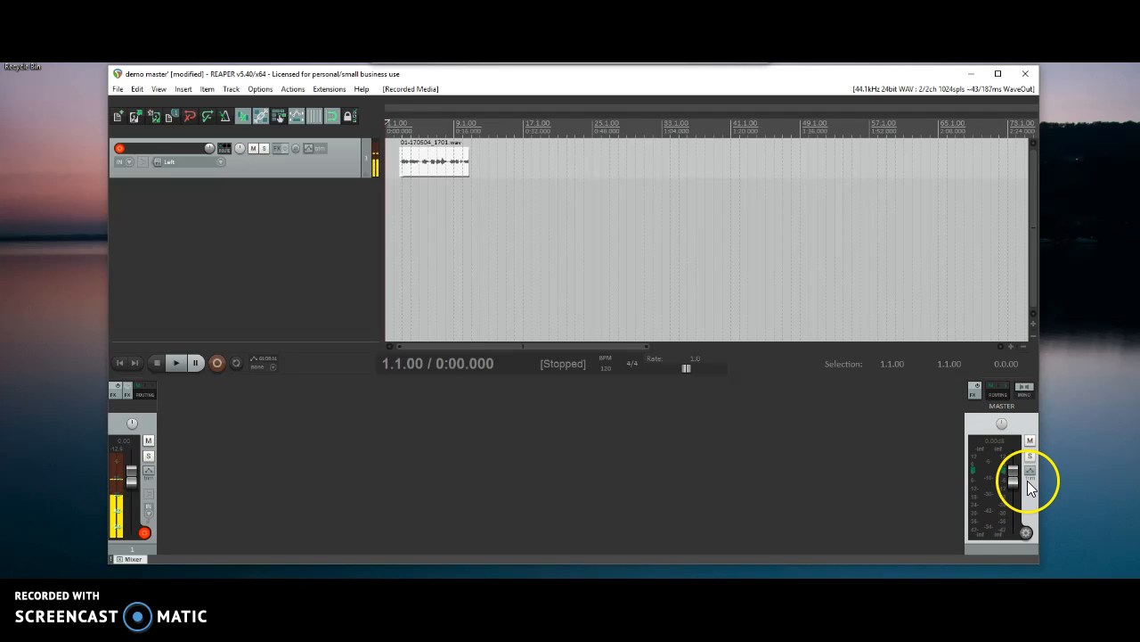
Step: View the VST plug-ins available for the master track's FX chain and close the chain without adding any
{"action": "left_click", "coordinate": [974, 394]}
{"action": "left_click_drag", "start_coordinate": [294, 257], "coordinate": [795, 345]}
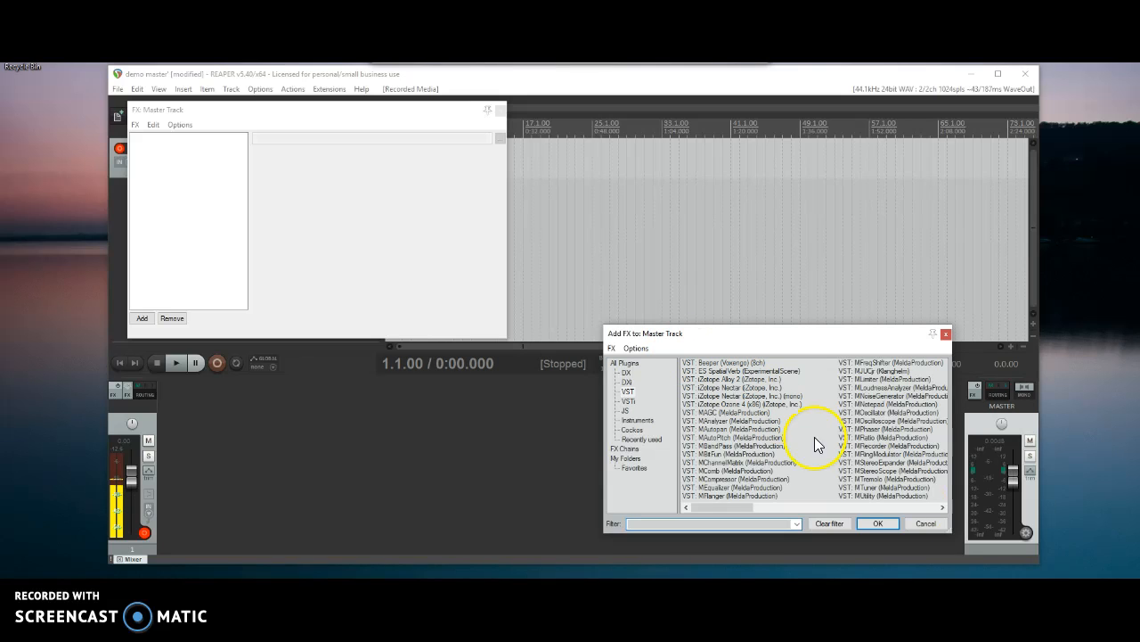
{"action": "left_click", "coordinate": [939, 527]}
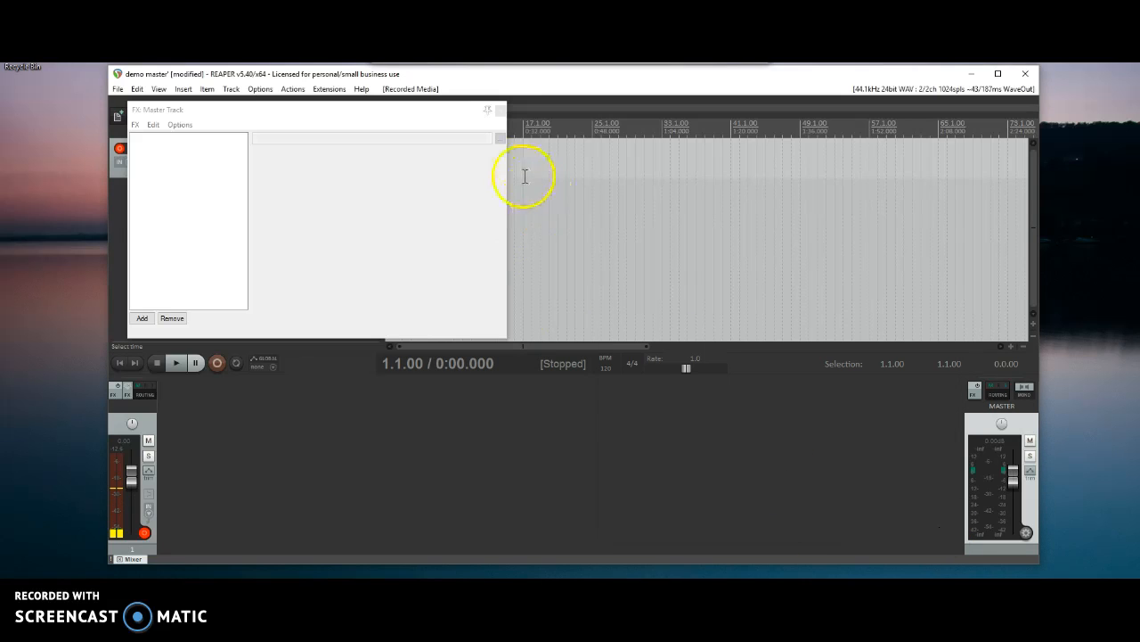
{"action": "left_click", "coordinate": [499, 109]}
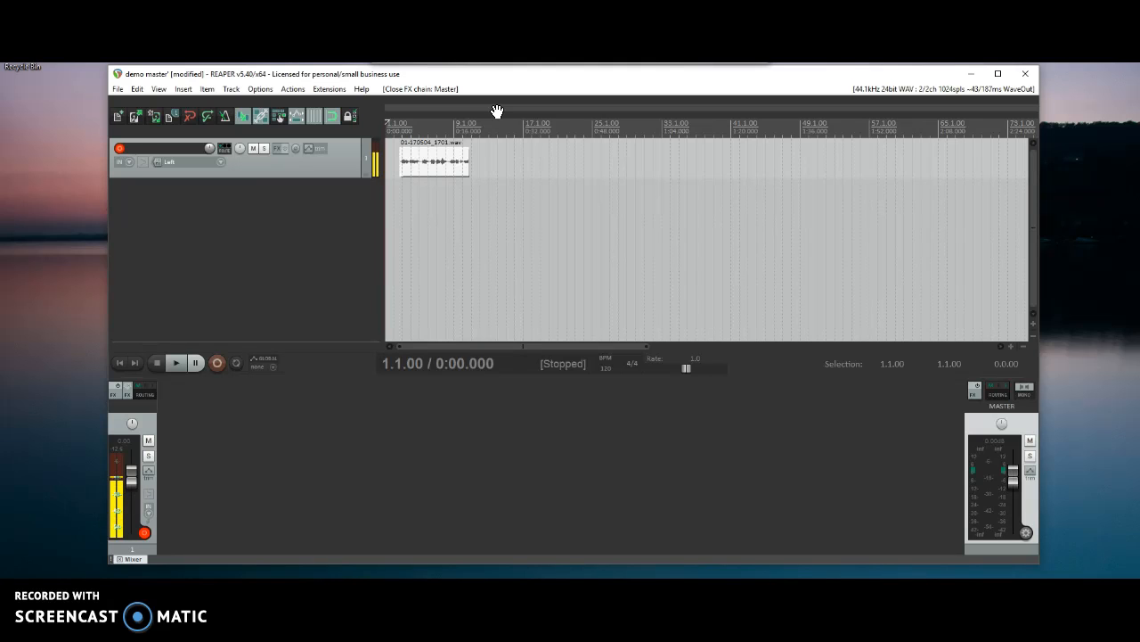
Step: Review the Render to File options, try the Extreme HQ (768pt HQ Sinc) resample mode, and cancel the render
{"action": "left_click", "coordinate": [117, 90]}
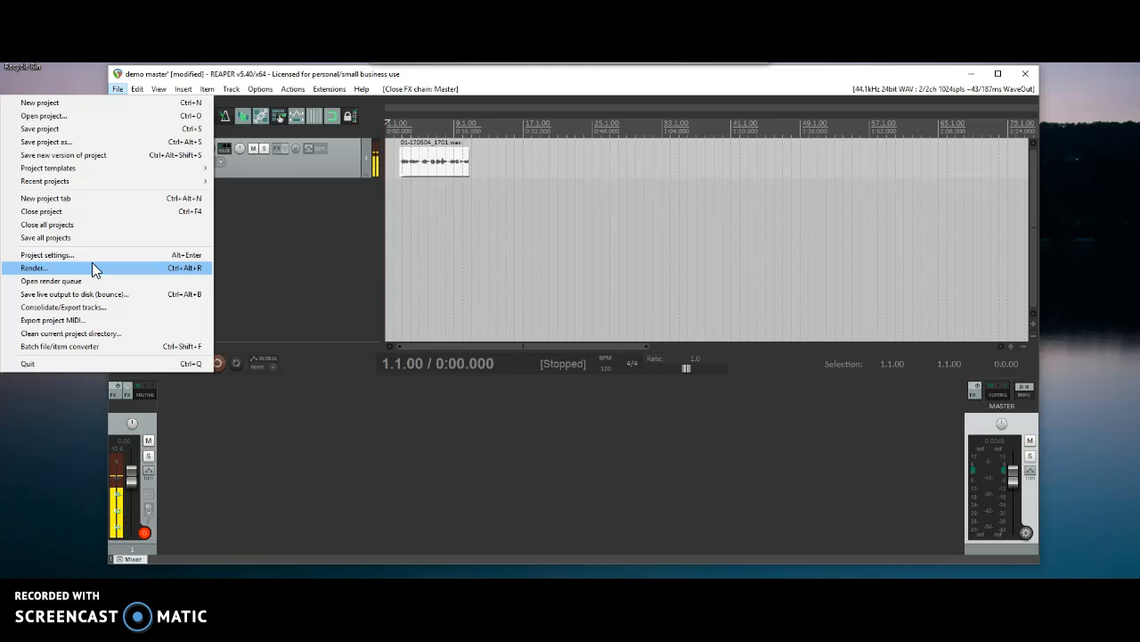
{"action": "left_click", "coordinate": [92, 263]}
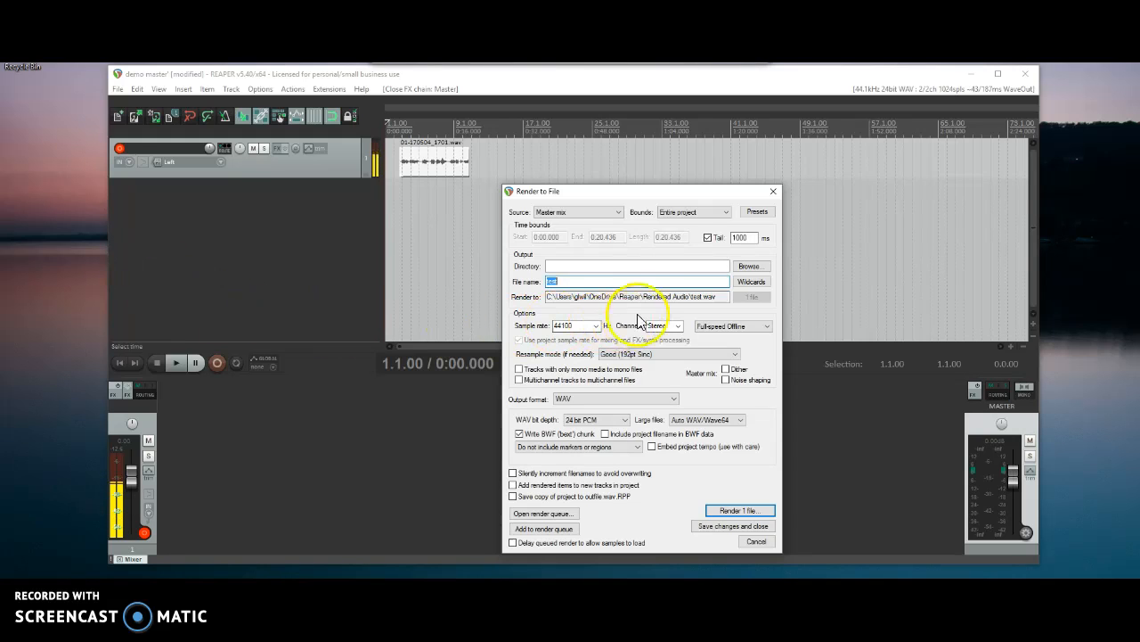
{"action": "left_click_drag", "start_coordinate": [643, 299], "coordinate": [687, 301]}
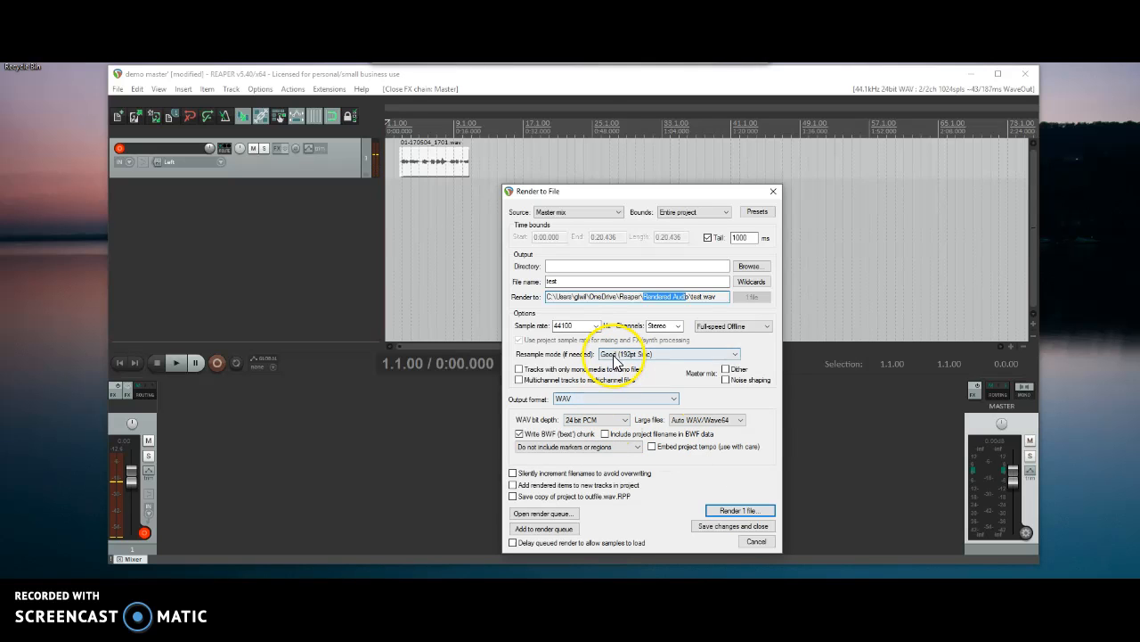
{"action": "left_click", "coordinate": [657, 354]}
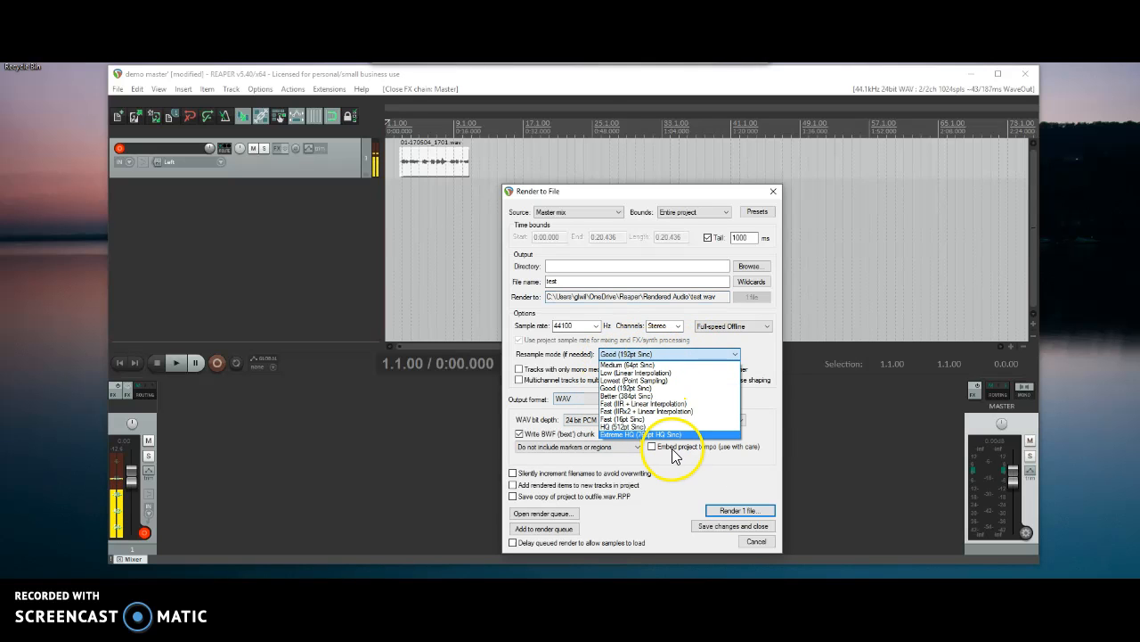
{"action": "left_click", "coordinate": [660, 433]}
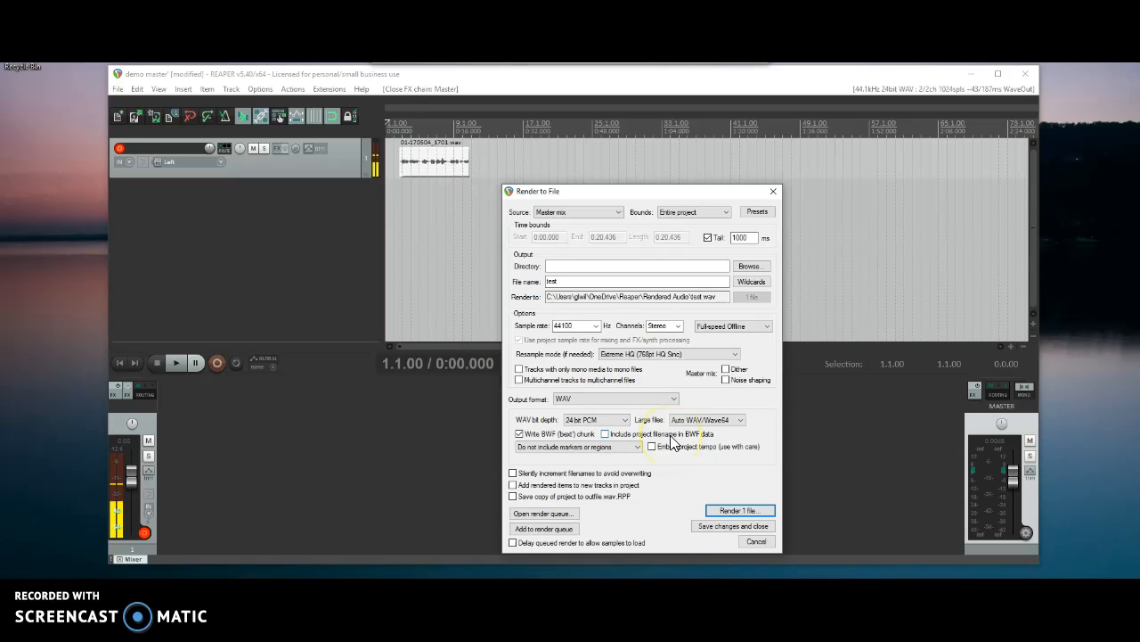
{"action": "left_click_drag", "start_coordinate": [591, 281], "coordinate": [526, 283]}
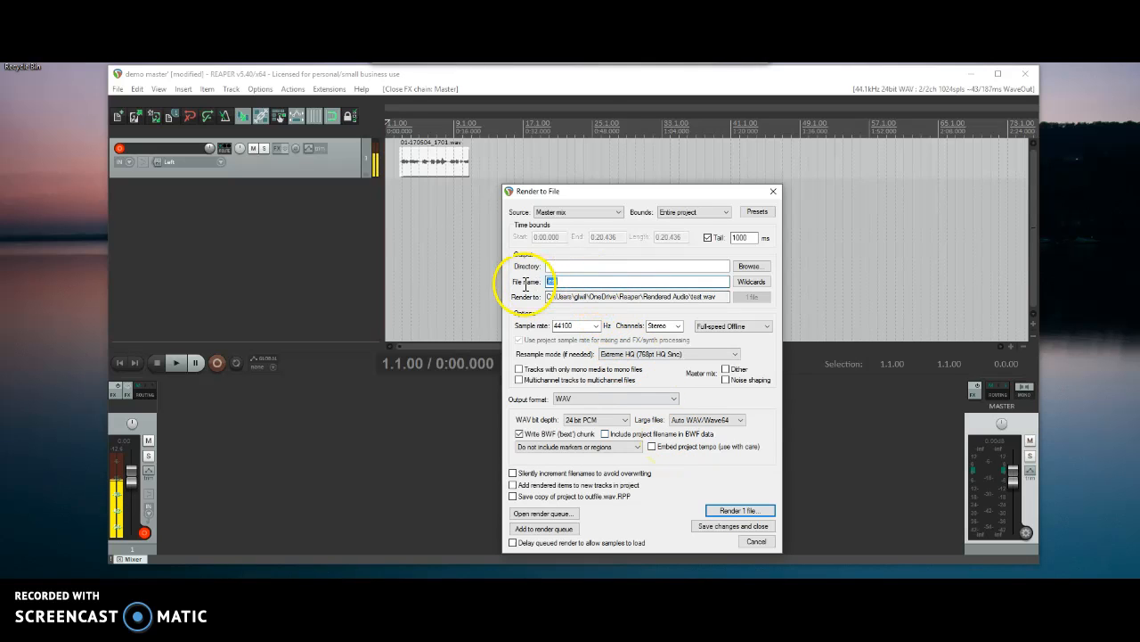
{"action": "left_click", "coordinate": [760, 542]}
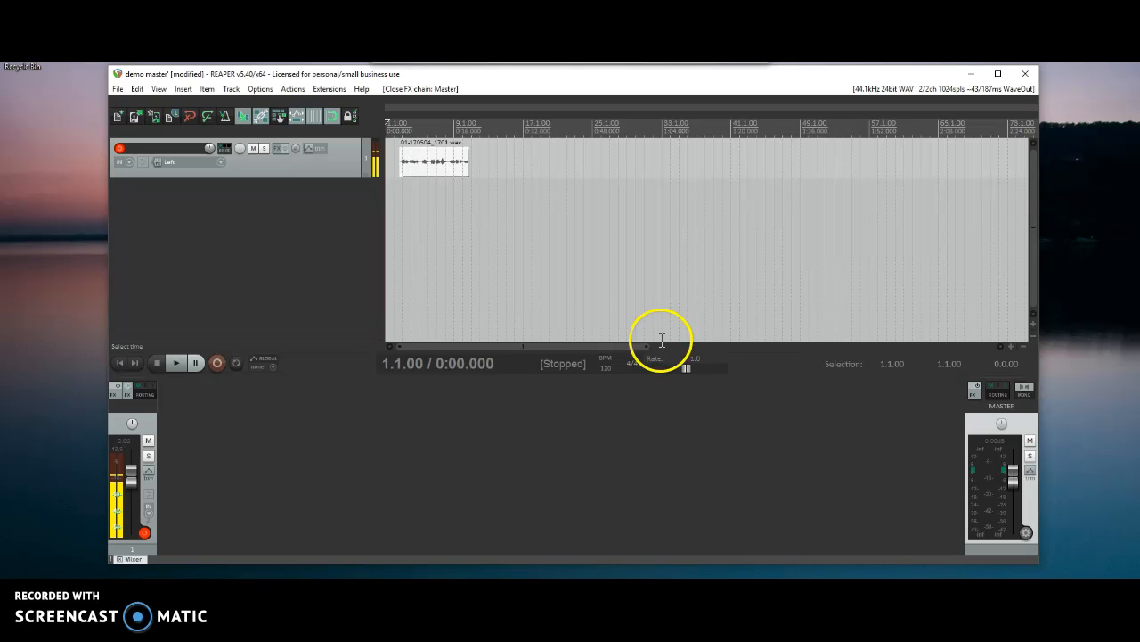
Step: Set track 1's track panel layout to "ac --- Standard Media"
{"action": "left_click_drag", "start_coordinate": [526, 82], "coordinate": [550, 93]}
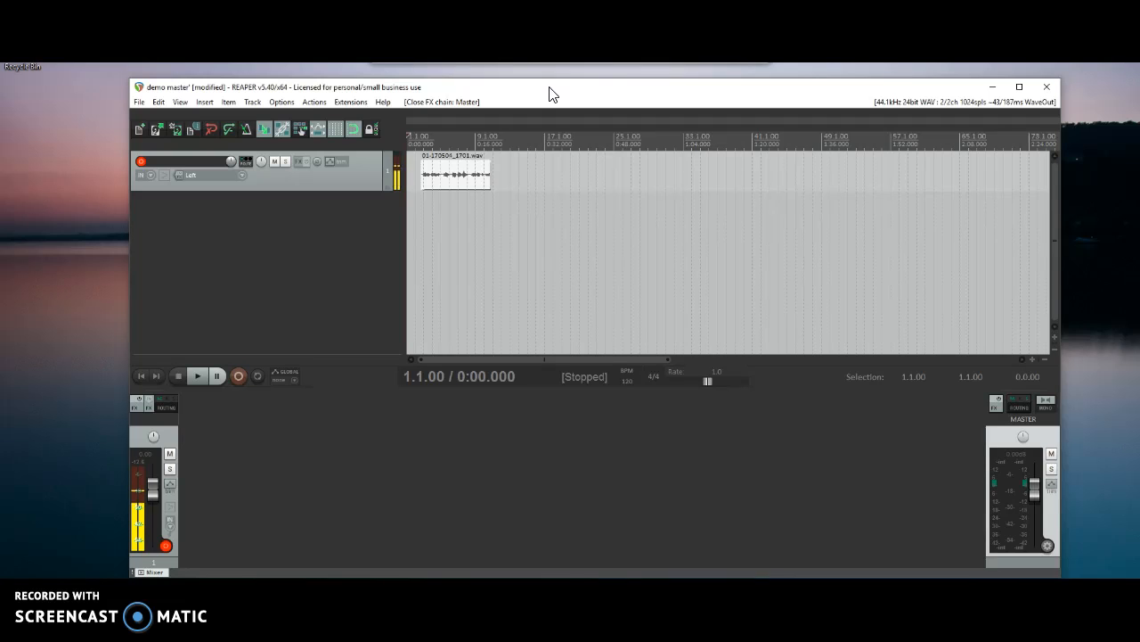
{"action": "right_click", "coordinate": [351, 182]}
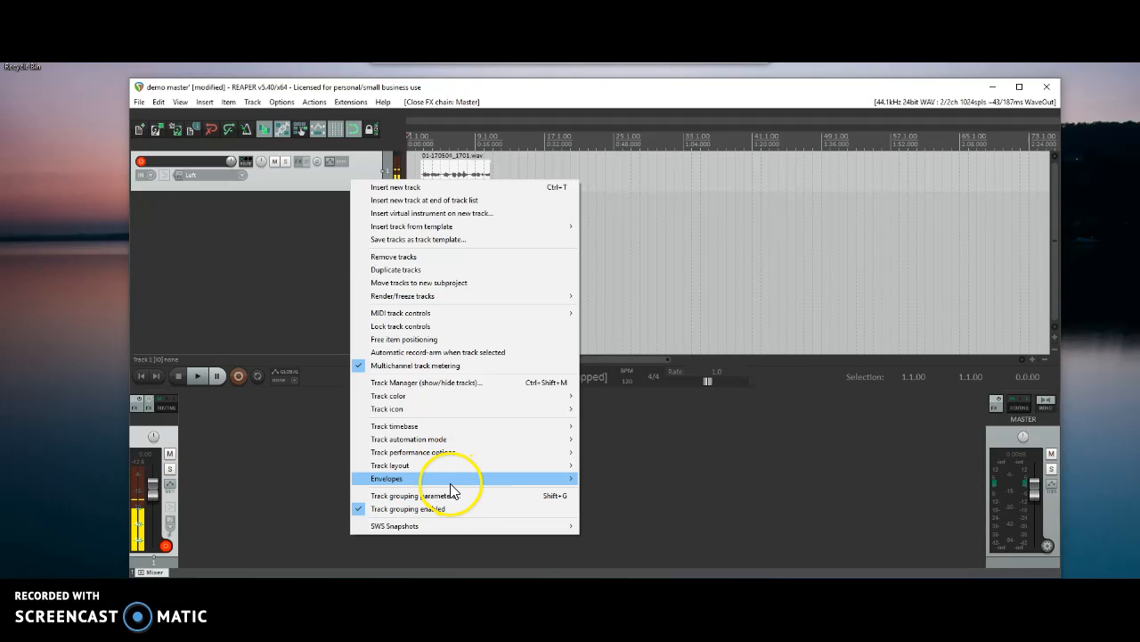
{"action": "mouse_move", "coordinate": [428, 468]}
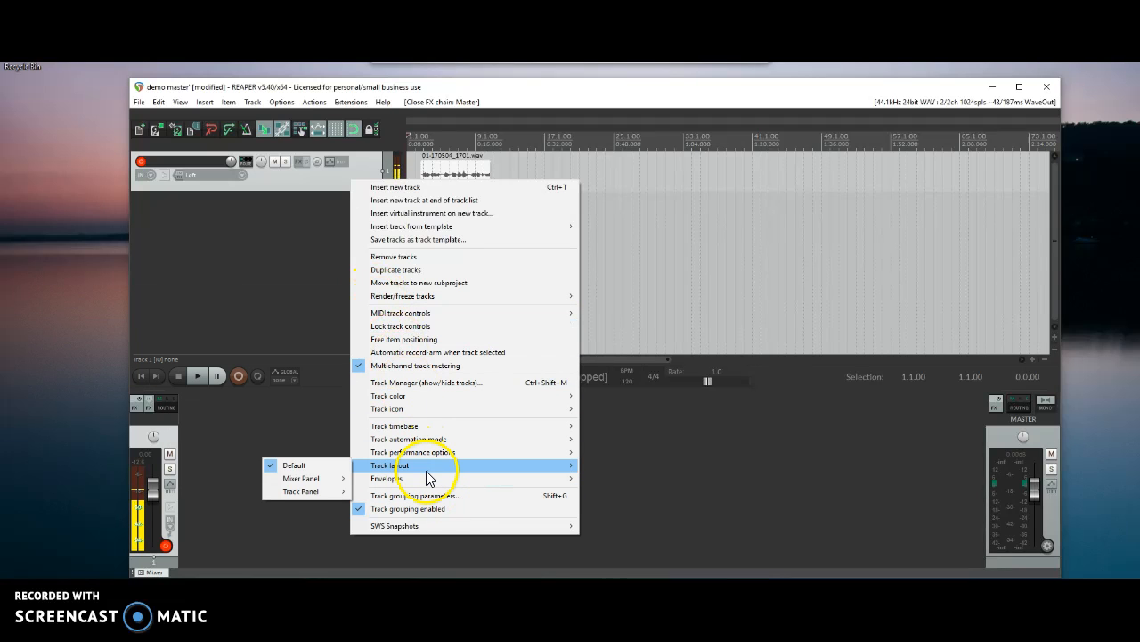
{"action": "mouse_move", "coordinate": [324, 492]}
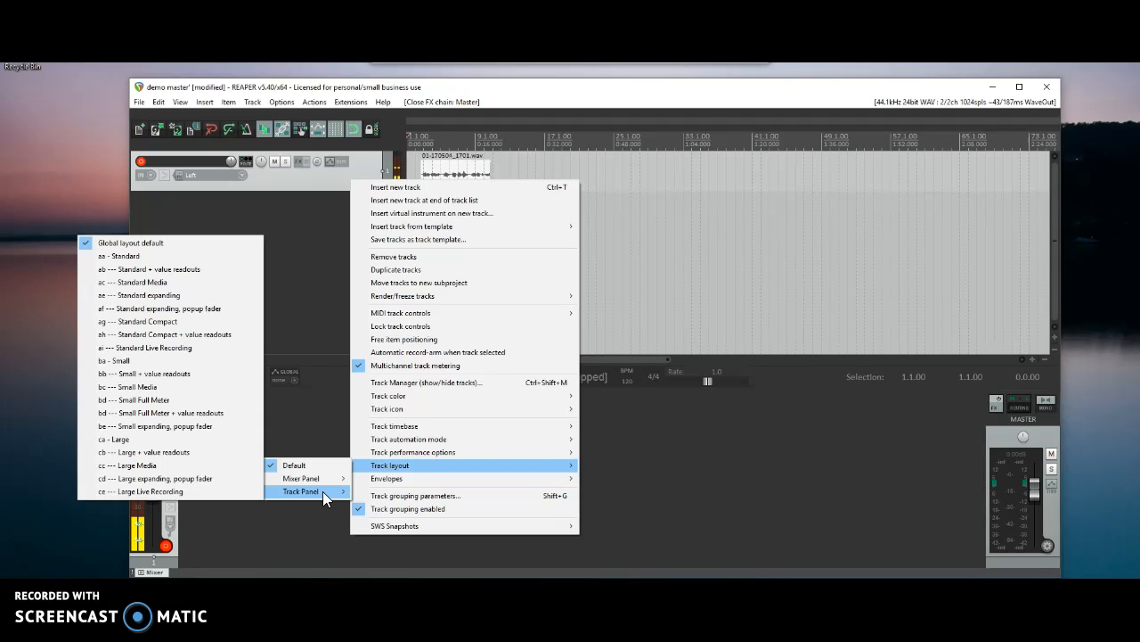
{"action": "left_click", "coordinate": [109, 284]}
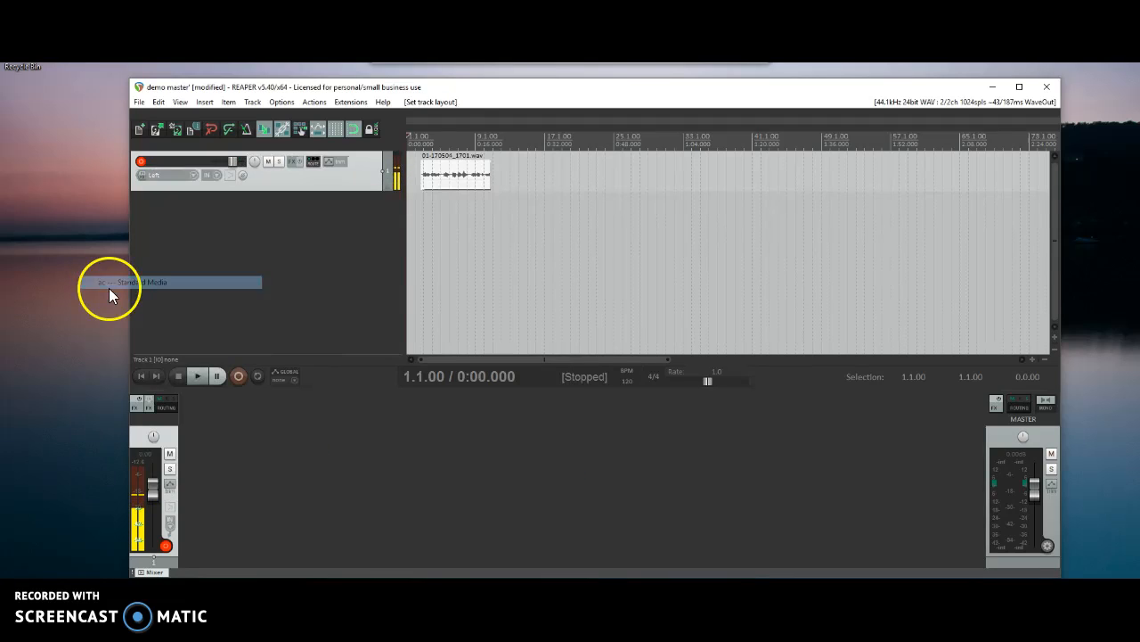
Step: Set track 1's track panel layout to "ca - Large"
{"action": "right_click", "coordinate": [333, 184]}
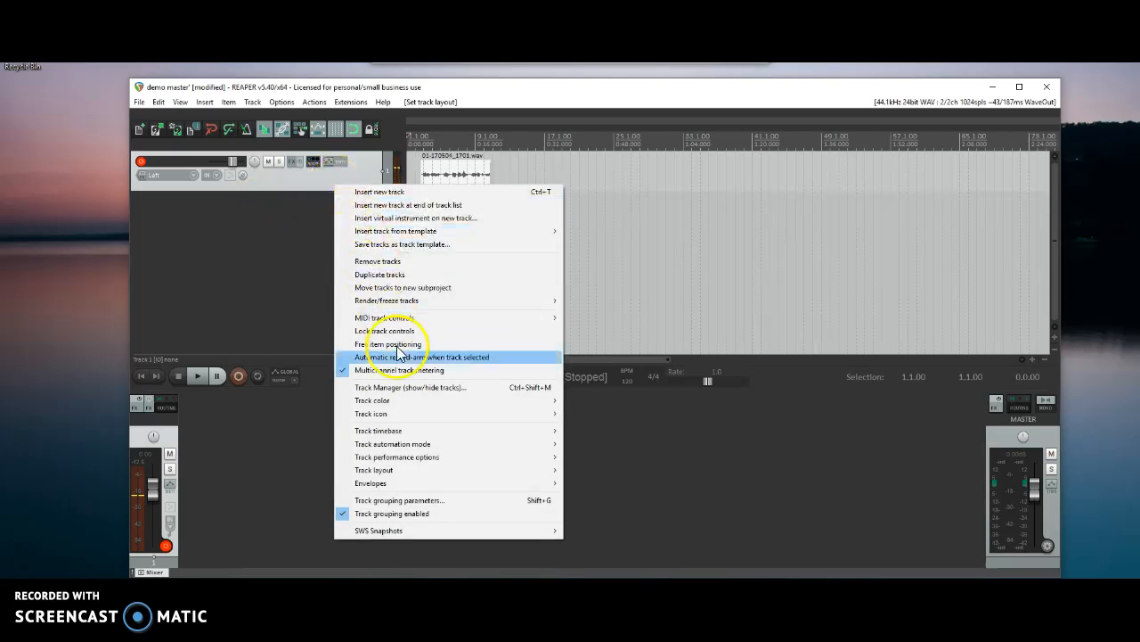
{"action": "mouse_move", "coordinate": [297, 502]}
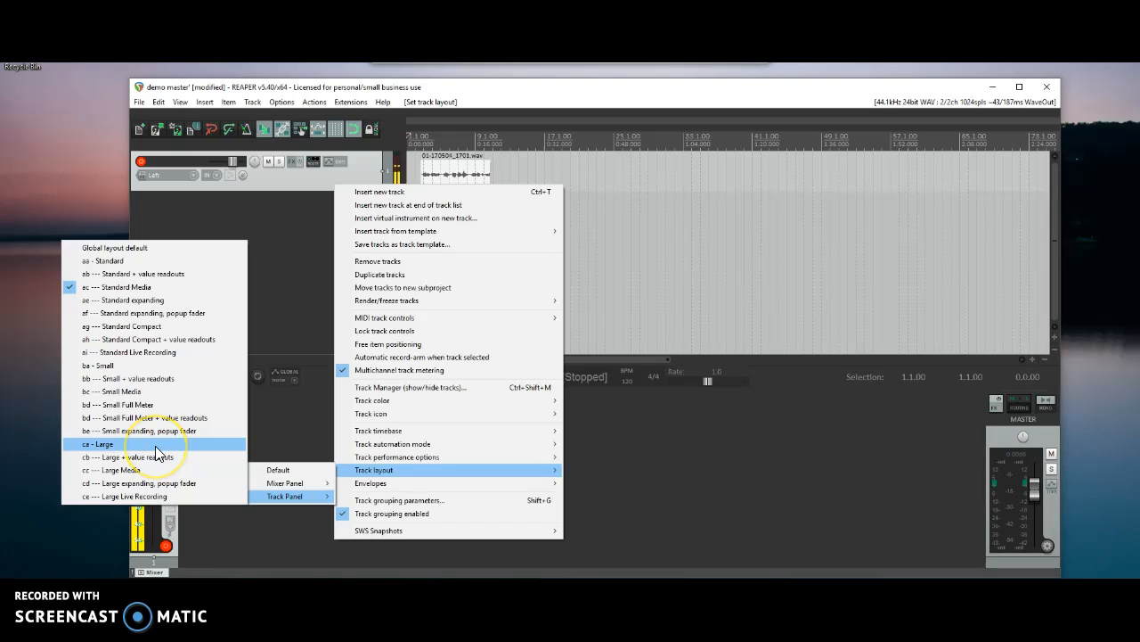
{"action": "left_click", "coordinate": [156, 447]}
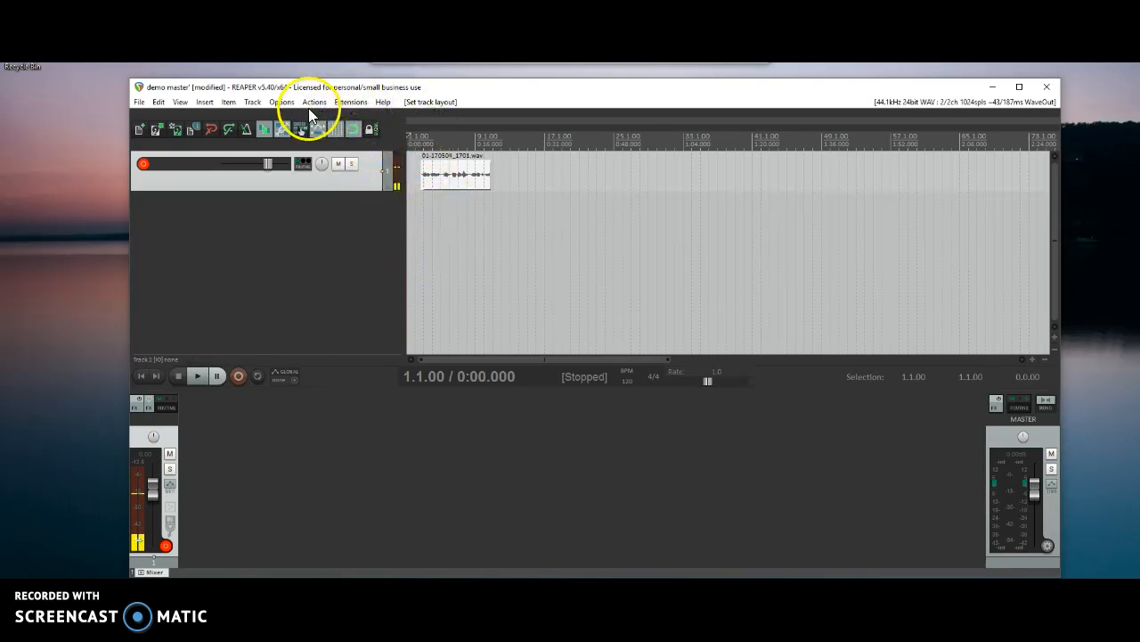
Step: Change the color theme to Fusion_SwissEdition_Dark
{"action": "left_click", "coordinate": [282, 102]}
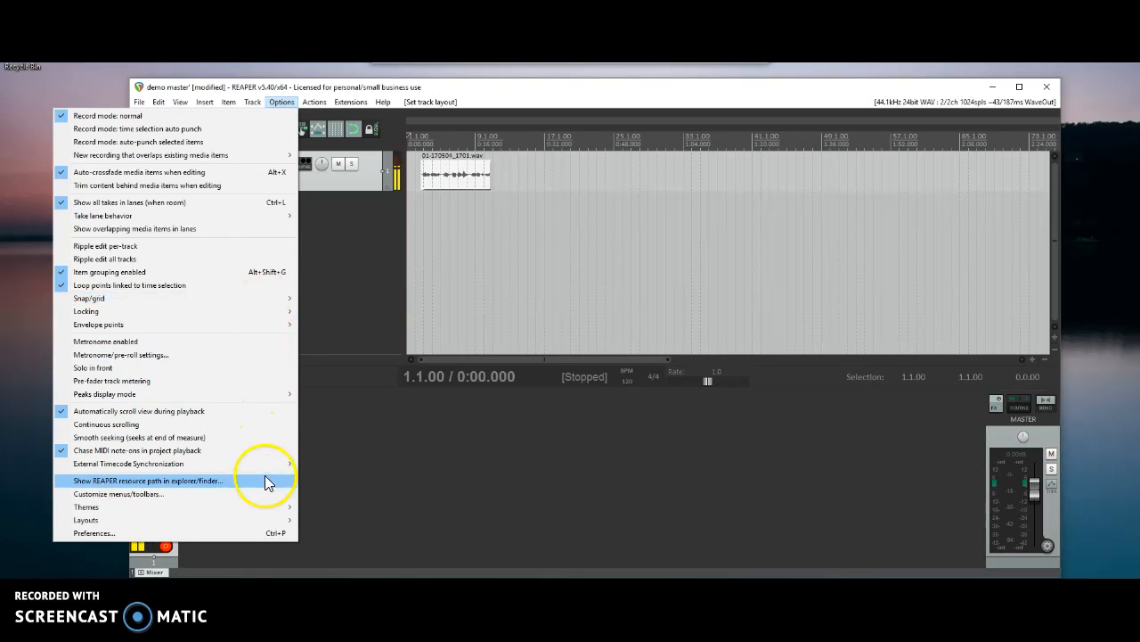
{"action": "mouse_move", "coordinate": [267, 506]}
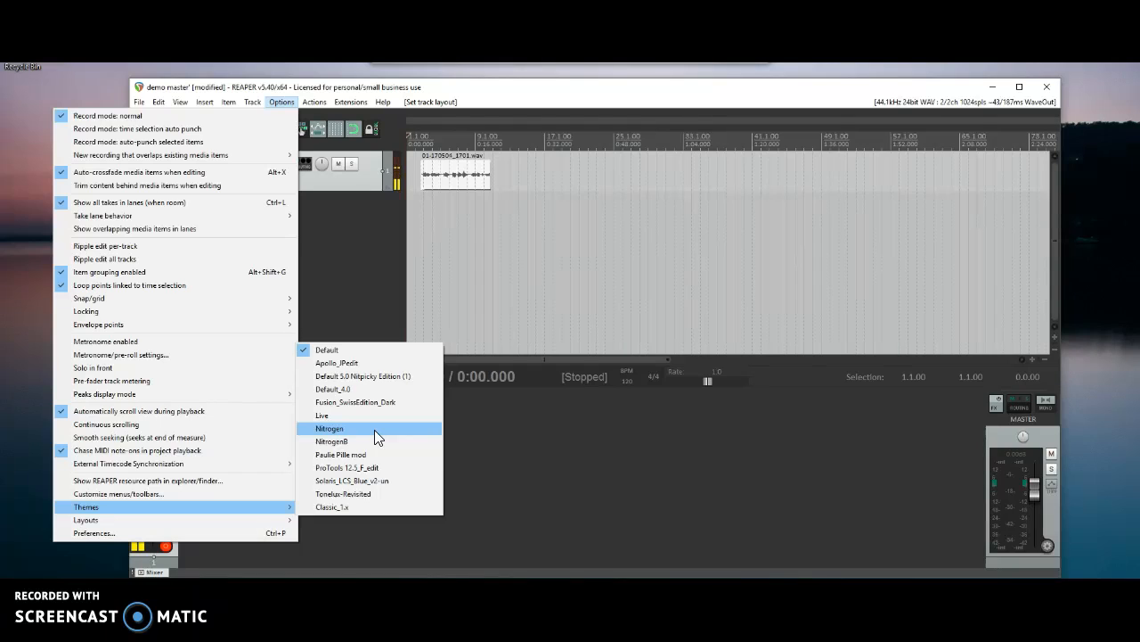
{"action": "left_click", "coordinate": [374, 403]}
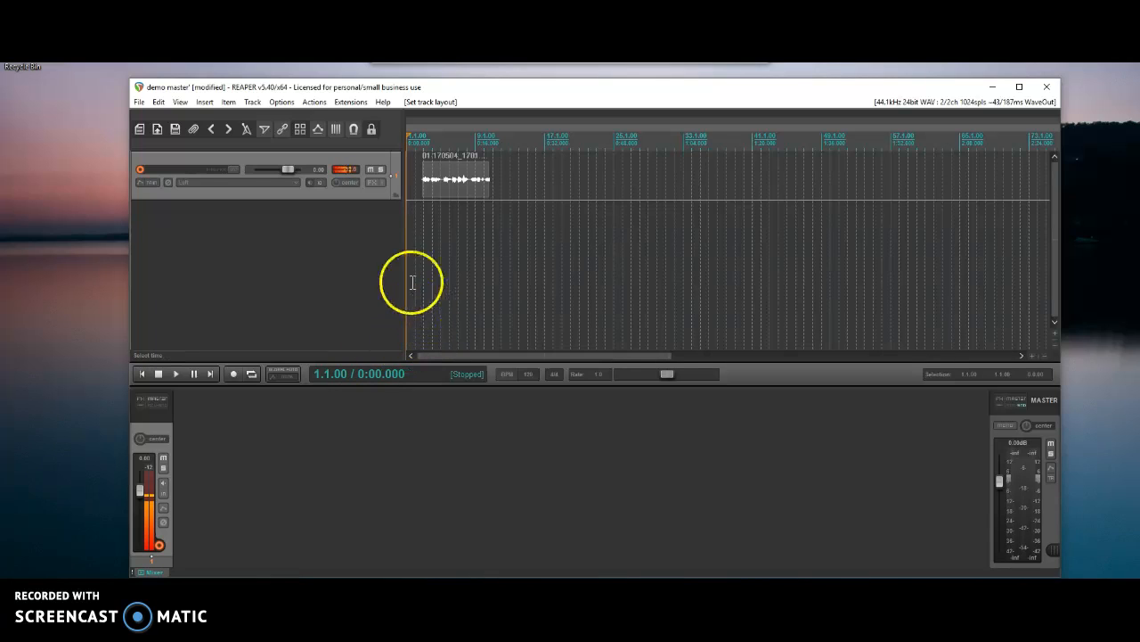
Step: Switch track 1's track panel to a layout dominated by a large level meter
{"action": "right_click", "coordinate": [376, 194]}
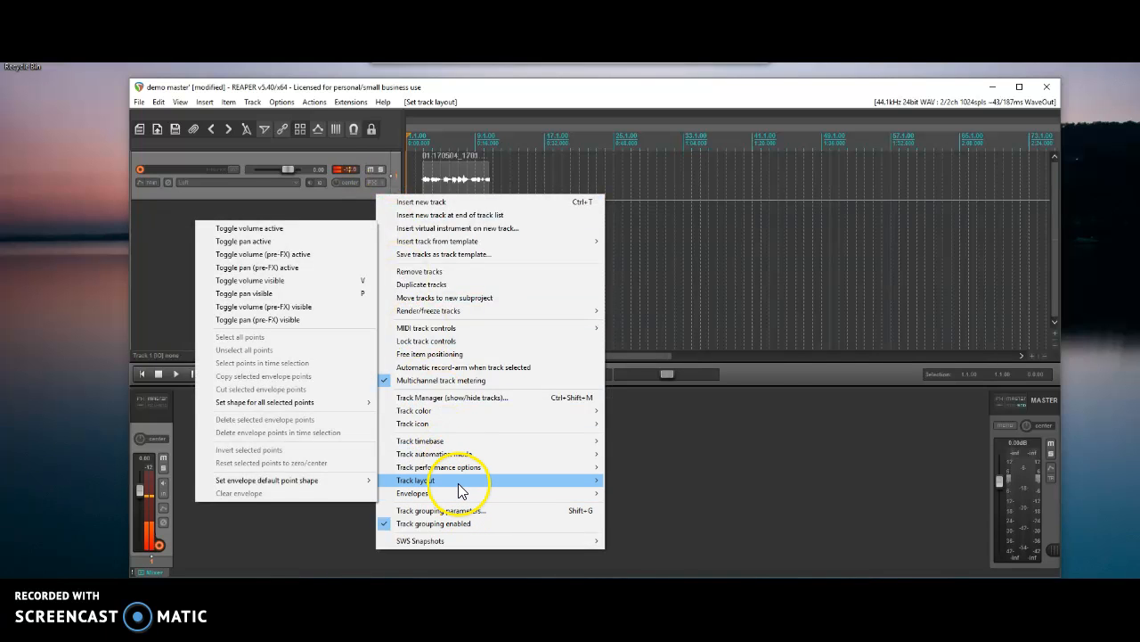
{"action": "mouse_move", "coordinate": [459, 486]}
{"action": "mouse_move", "coordinate": [344, 515]}
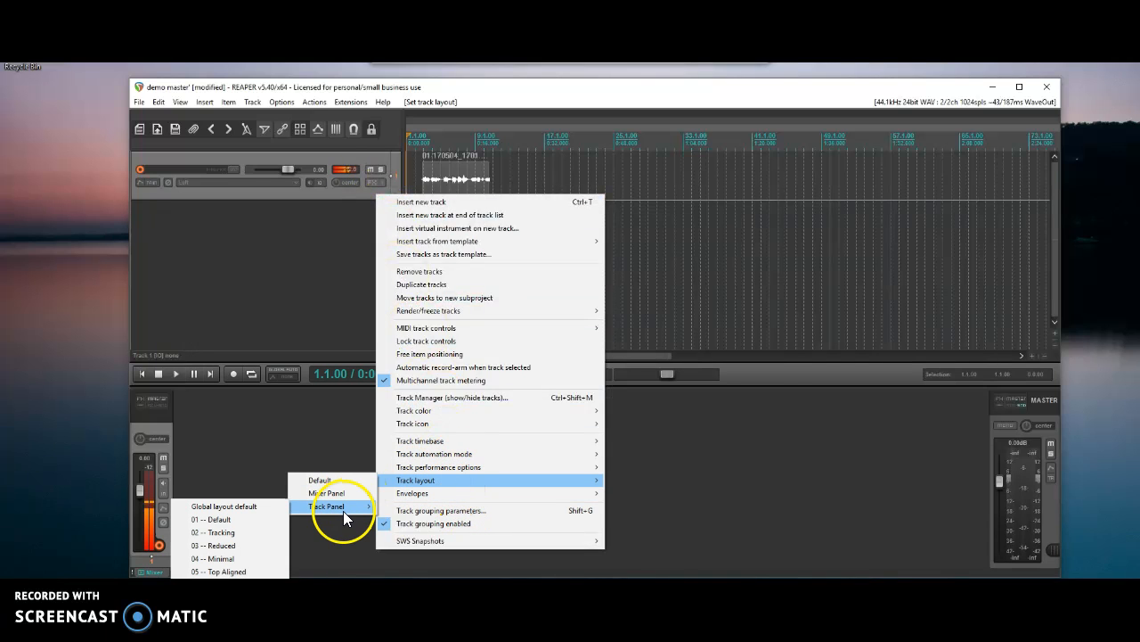
{"action": "left_click", "coordinate": [230, 571]}
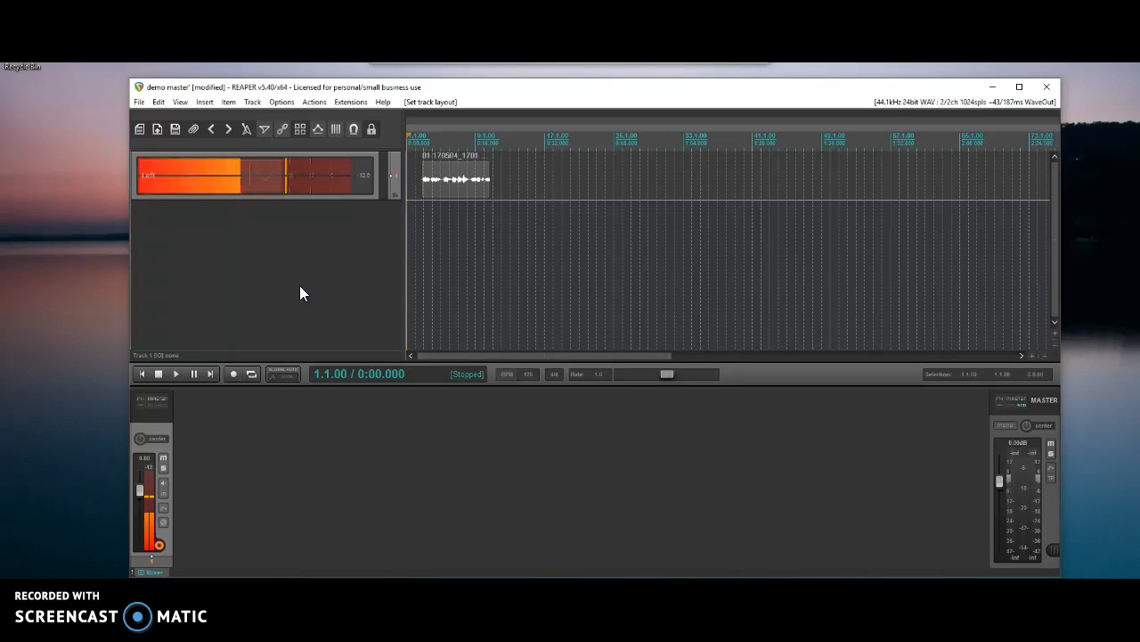
Step: Raise track 1's volume to about 4.4 dB and delete its recorded audio item
{"action": "left_click_drag", "start_coordinate": [138, 488], "coordinate": [144, 480]}
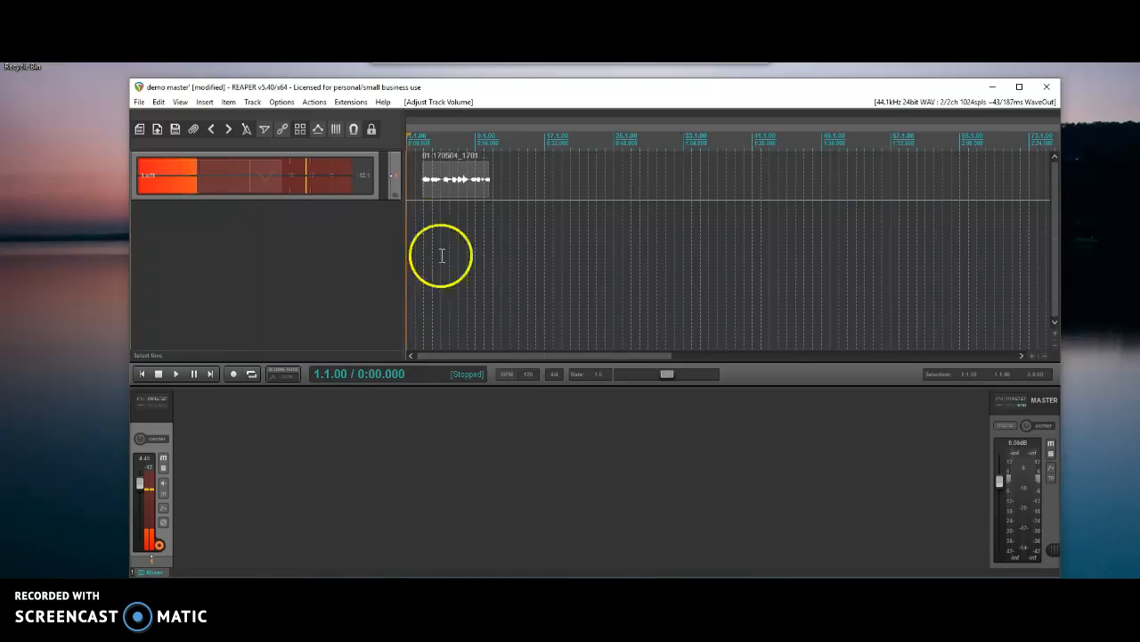
{"action": "left_click", "coordinate": [443, 178]}
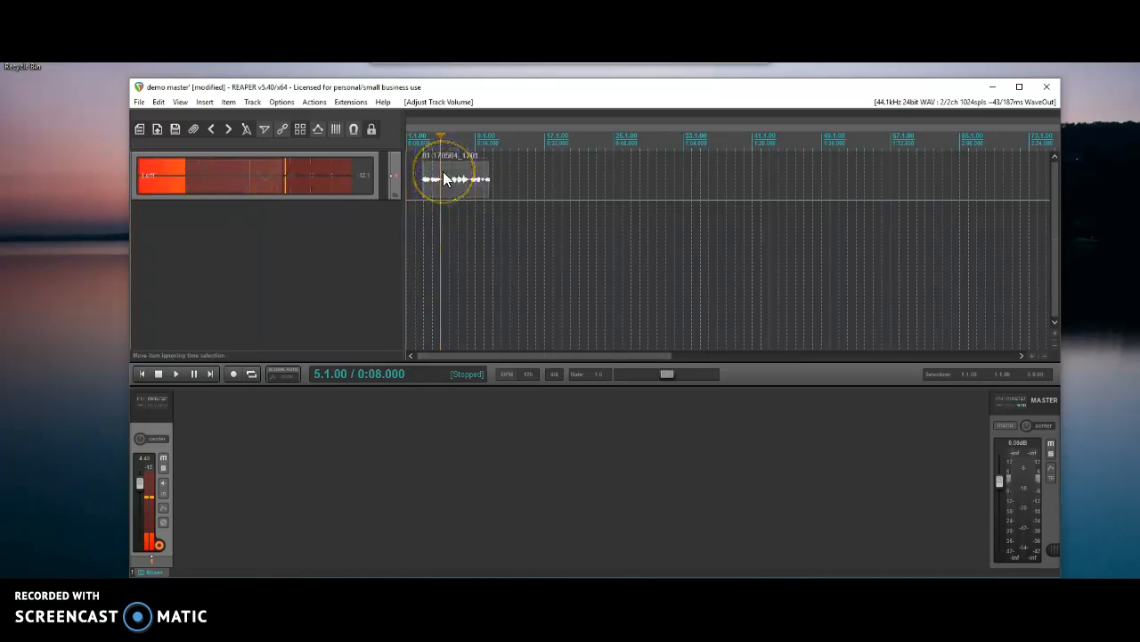
{"action": "key", "text": "Delete"}
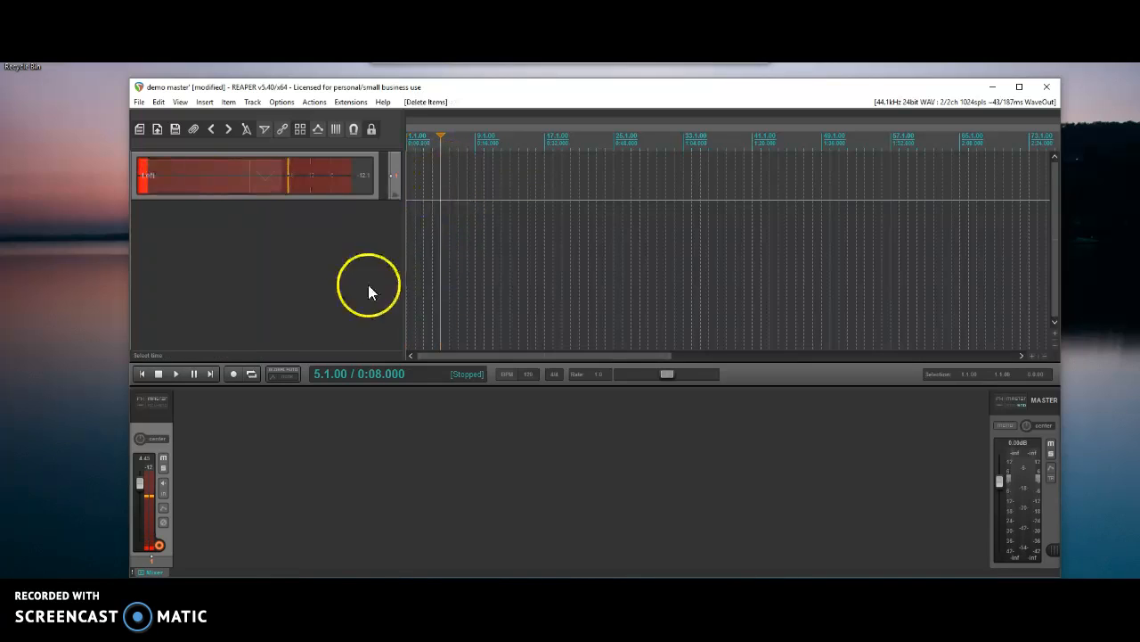
{"action": "left_click", "coordinate": [145, 374]}
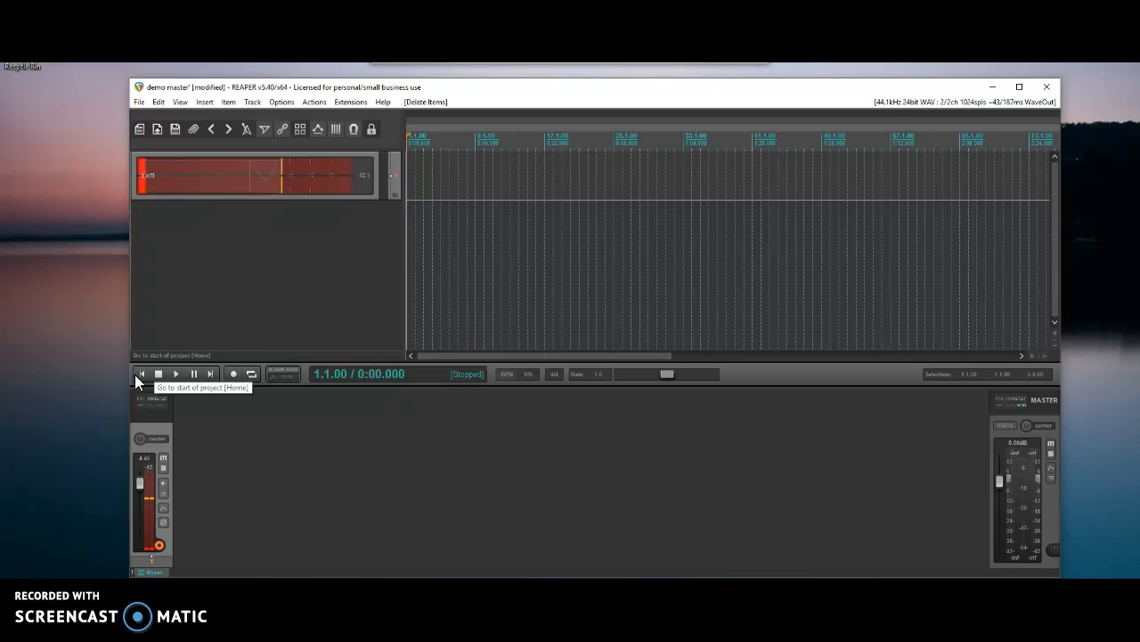
Step: Insert two new empty tracks below track 1, and remove track 3 again
{"action": "right_click", "coordinate": [254, 239]}
{"action": "left_click", "coordinate": [266, 239]}
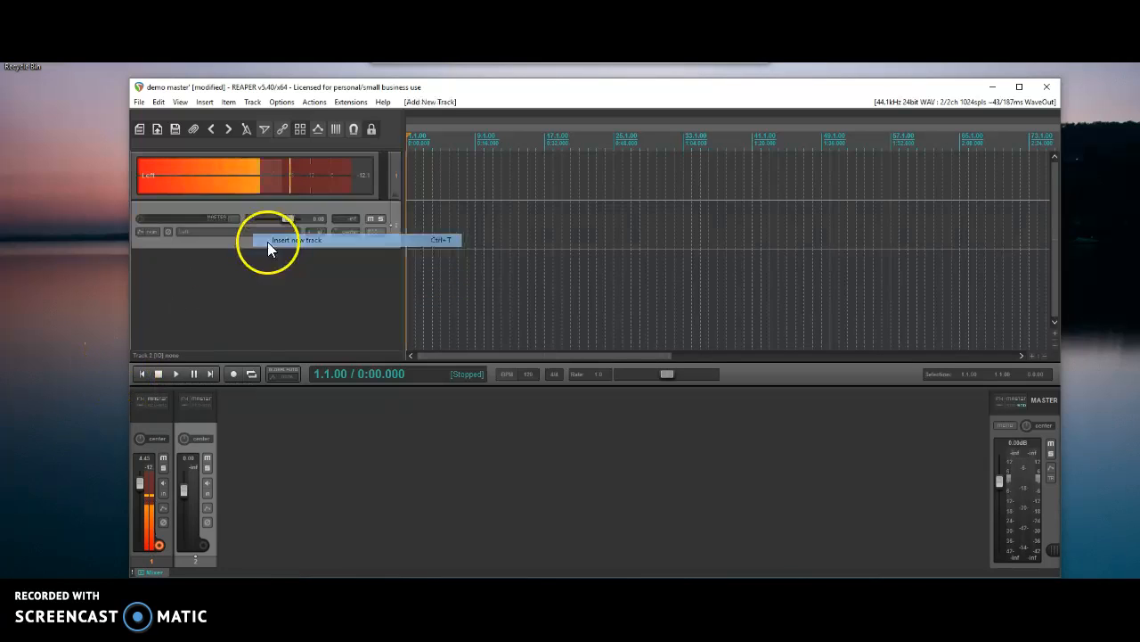
{"action": "right_click", "coordinate": [264, 287]}
{"action": "left_click", "coordinate": [285, 294]}
{"action": "right_click", "coordinate": [282, 329]}
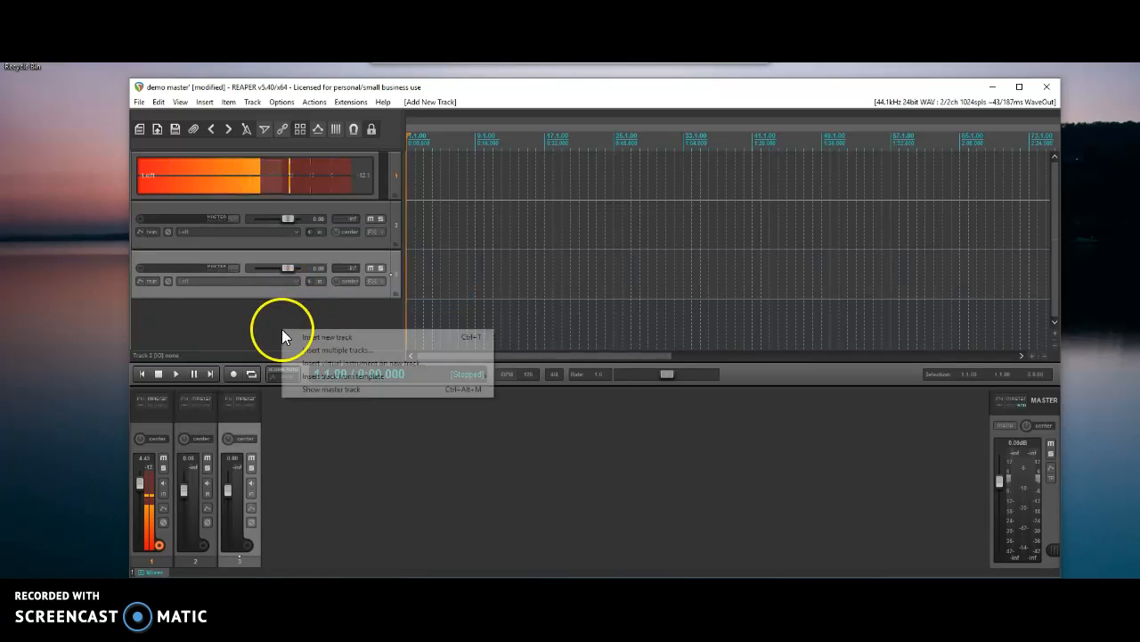
{"action": "left_click", "coordinate": [588, 224]}
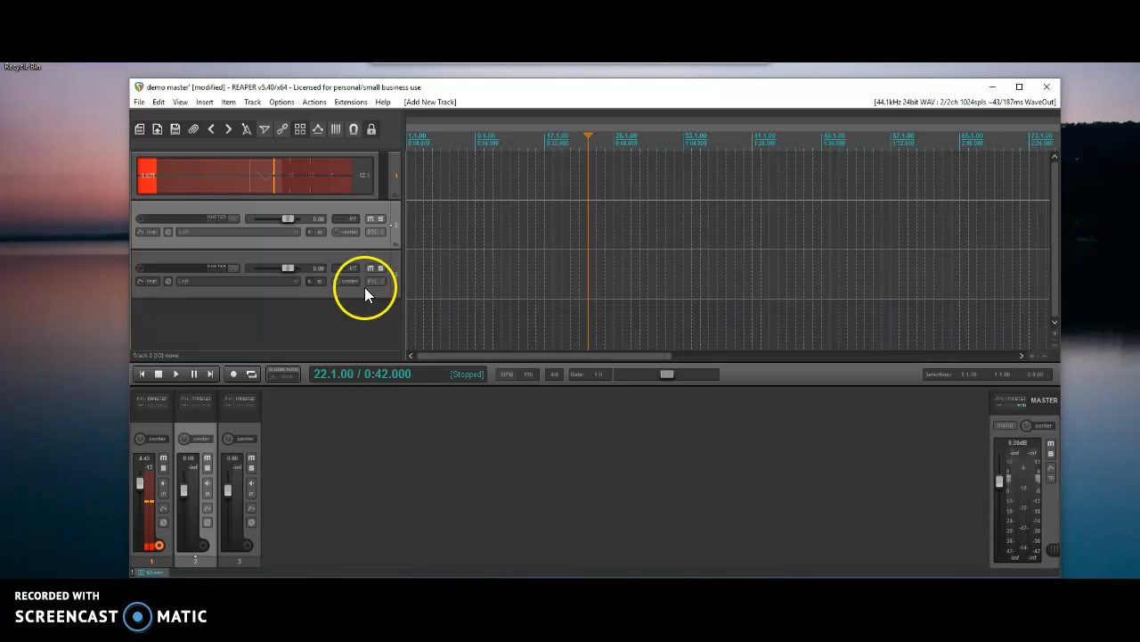
{"action": "right_click", "coordinate": [395, 271]}
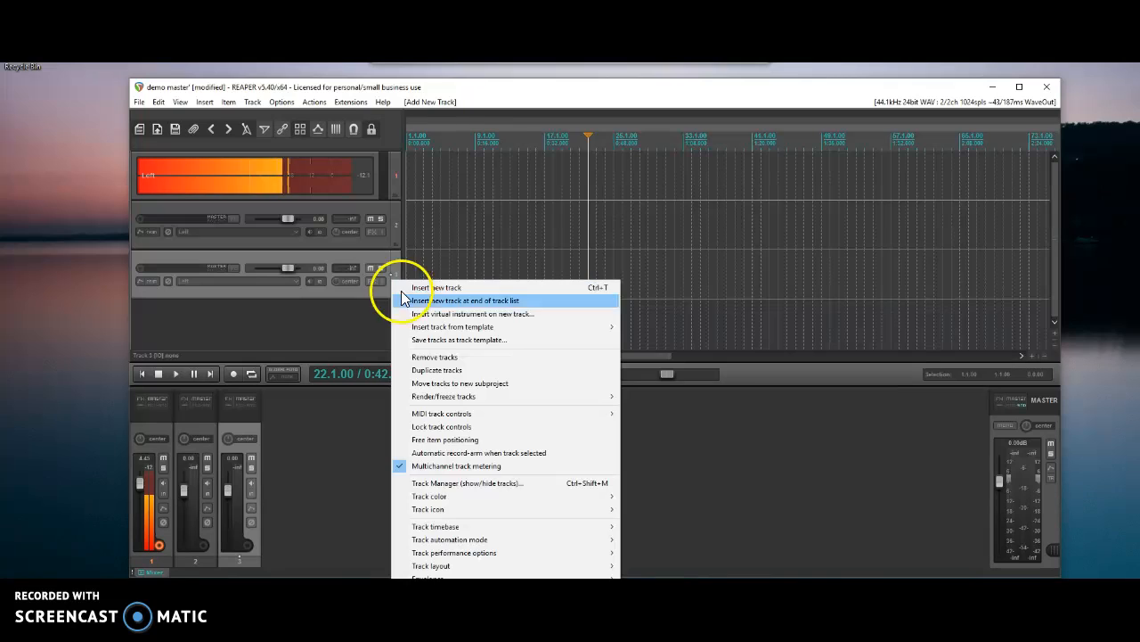
{"action": "left_click", "coordinate": [417, 356]}
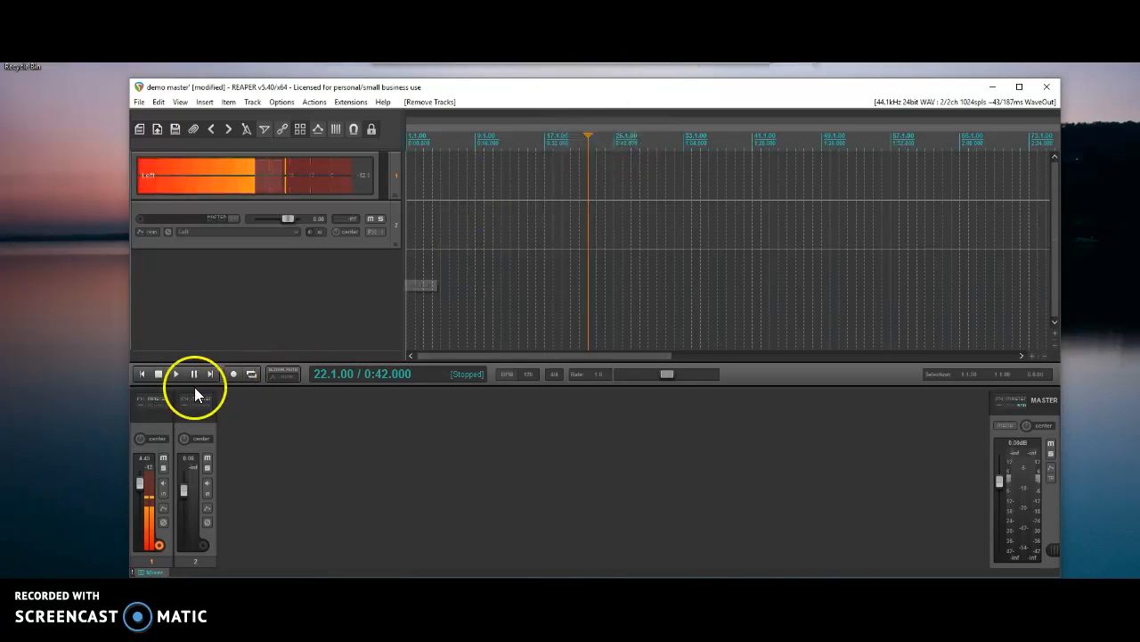
Step: Start recording on the armed track 1 from the project start
{"action": "left_click", "coordinate": [141, 374]}
{"action": "left_click", "coordinate": [234, 376]}
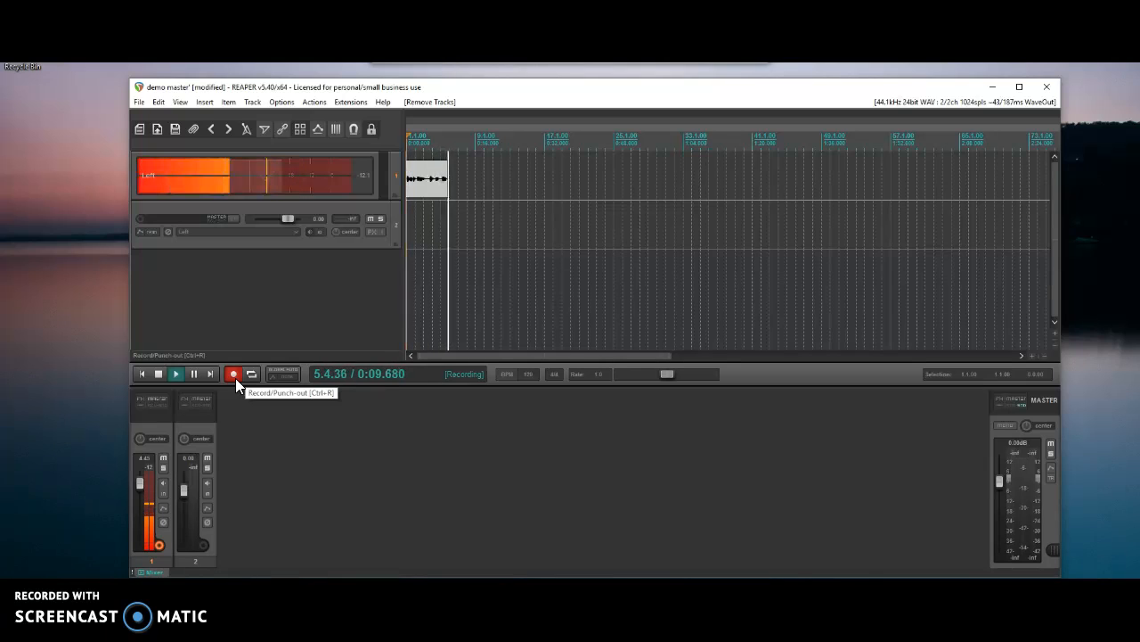
Step: Show the Big Clock beside the main window while the recording continues
{"action": "left_click_drag", "start_coordinate": [525, 87], "coordinate": [636, 81]}
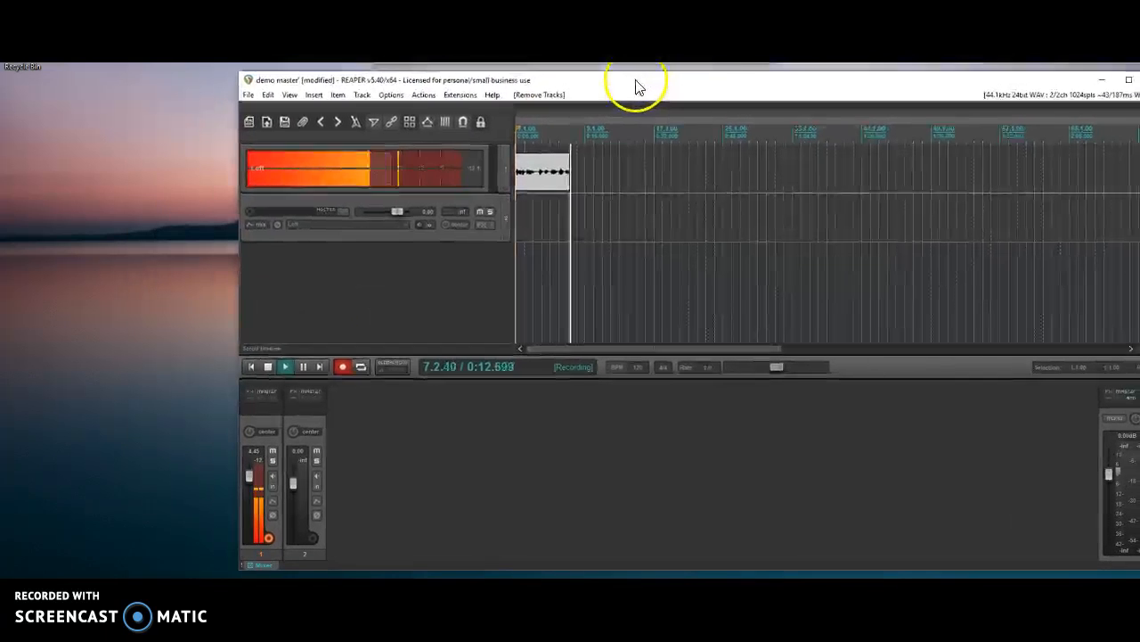
{"action": "left_click", "coordinate": [287, 96]}
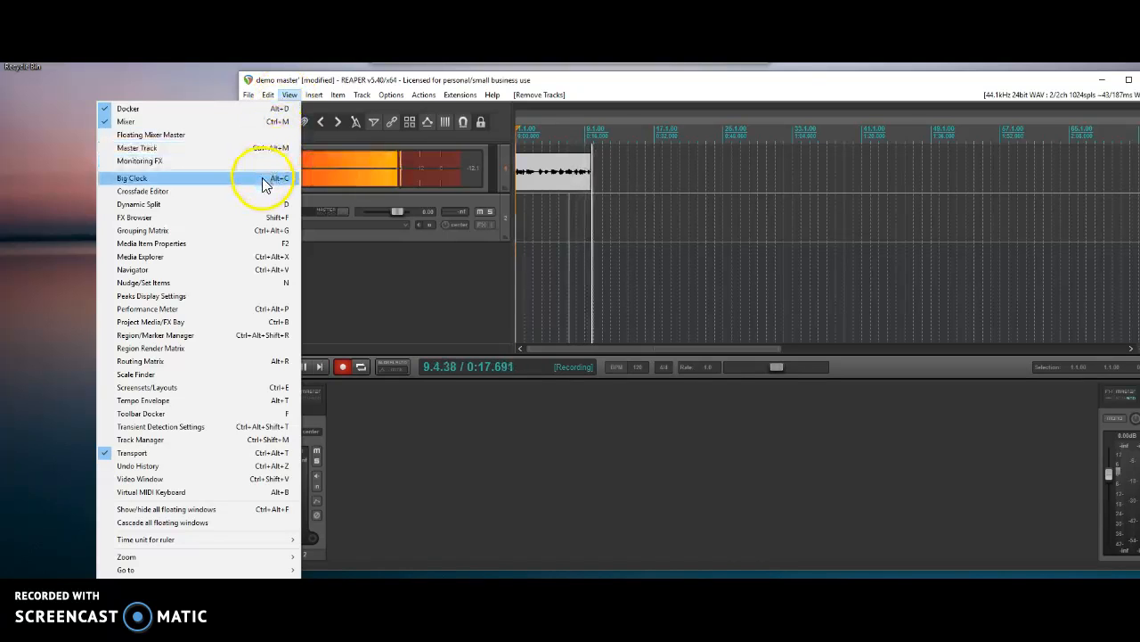
{"action": "left_click", "coordinate": [265, 178]}
{"action": "left_click_drag", "start_coordinate": [412, 85], "coordinate": [443, 84]}
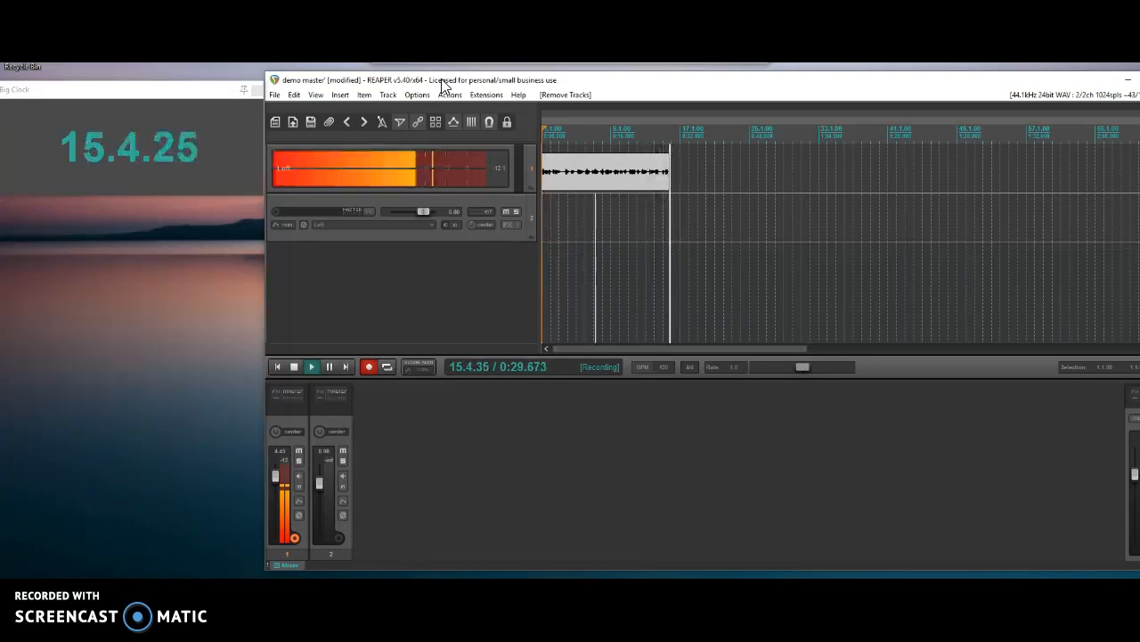
Step: Stop the recording after about 58 seconds and save the recorded file
{"action": "left_click", "coordinate": [605, 125]}
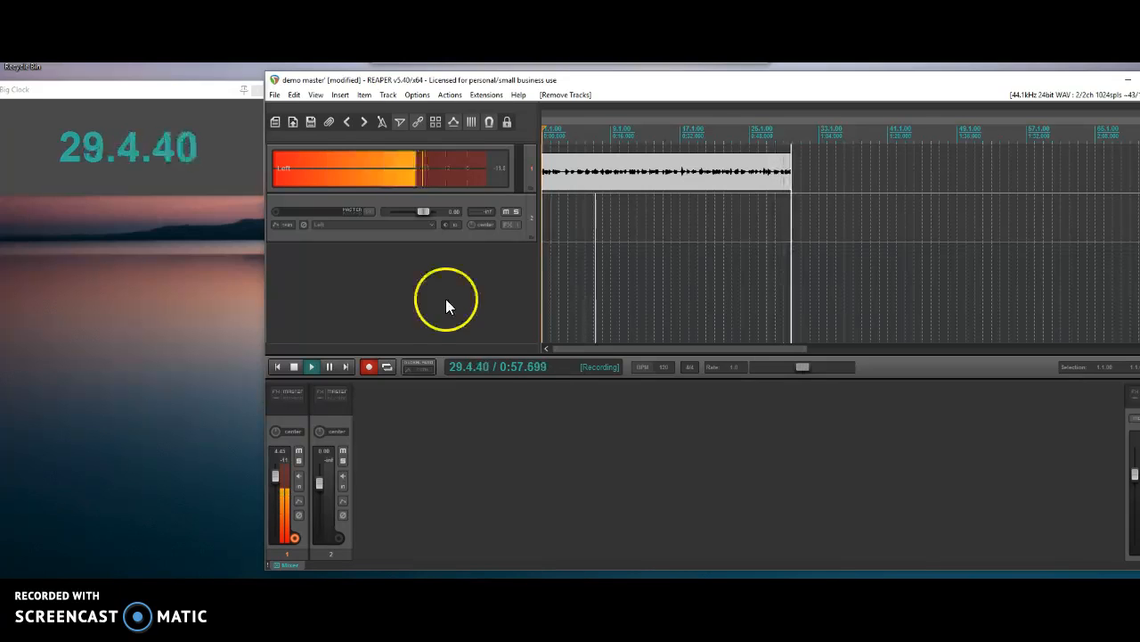
{"action": "left_click", "coordinate": [296, 367]}
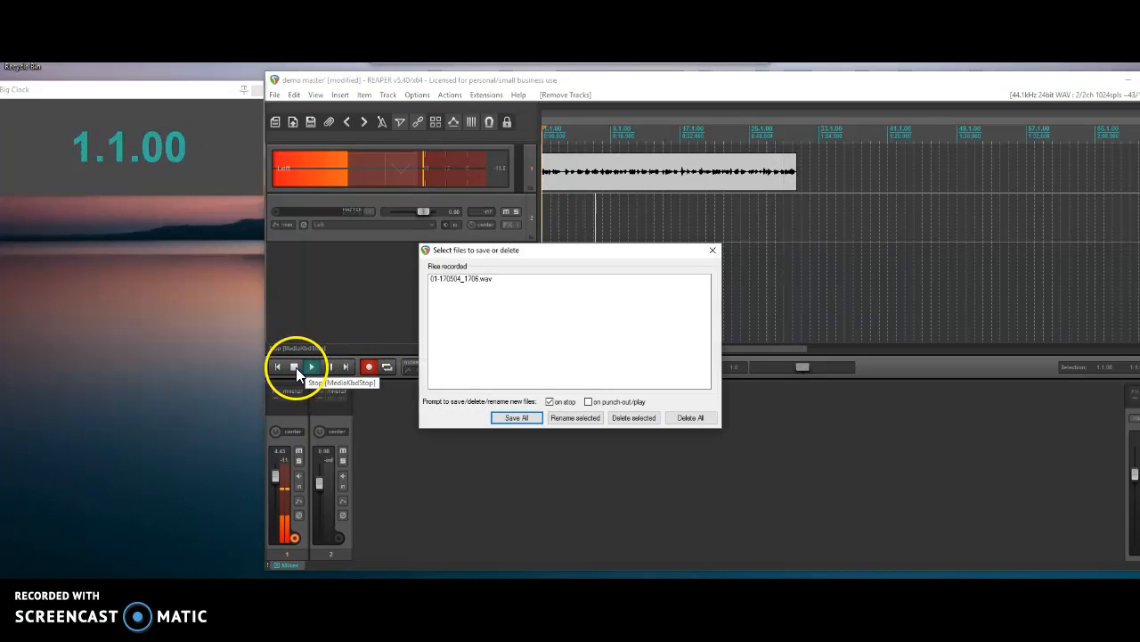
{"action": "left_click", "coordinate": [516, 417]}
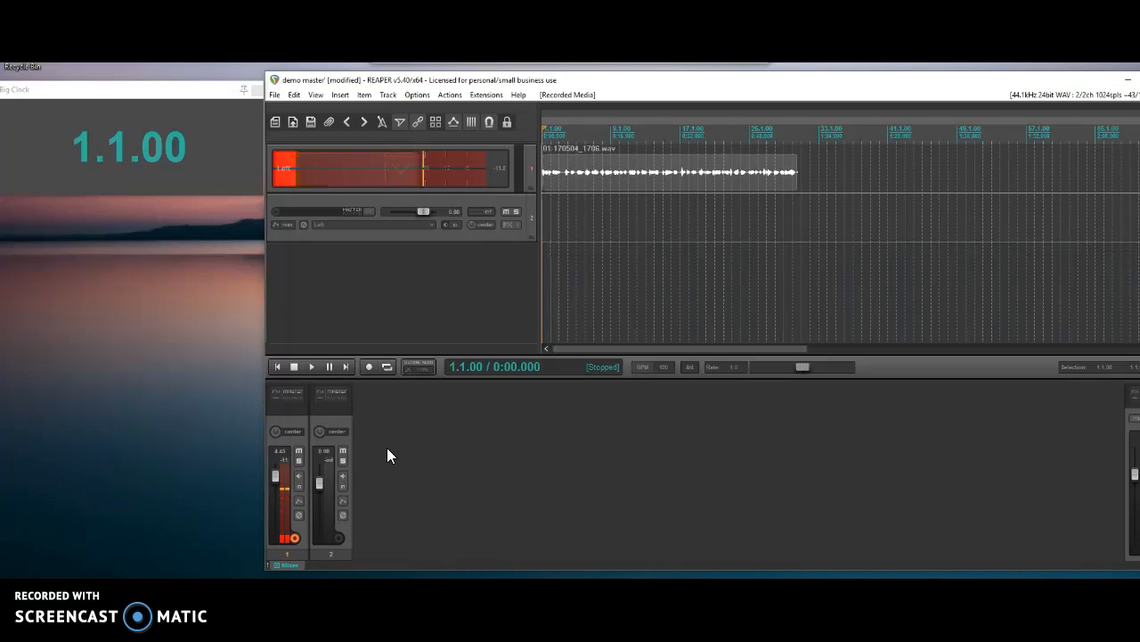
Step: Record a second take of about 22 seconds over track 1's item from the project start, and save it
{"action": "left_click", "coordinate": [368, 368]}
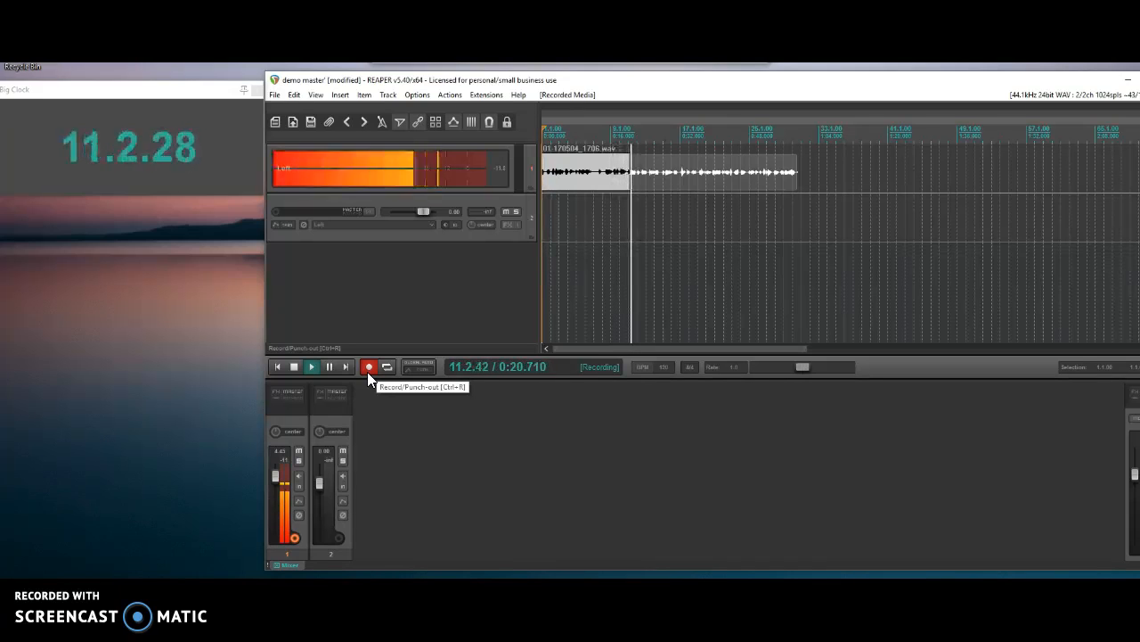
{"action": "left_click", "coordinate": [295, 368]}
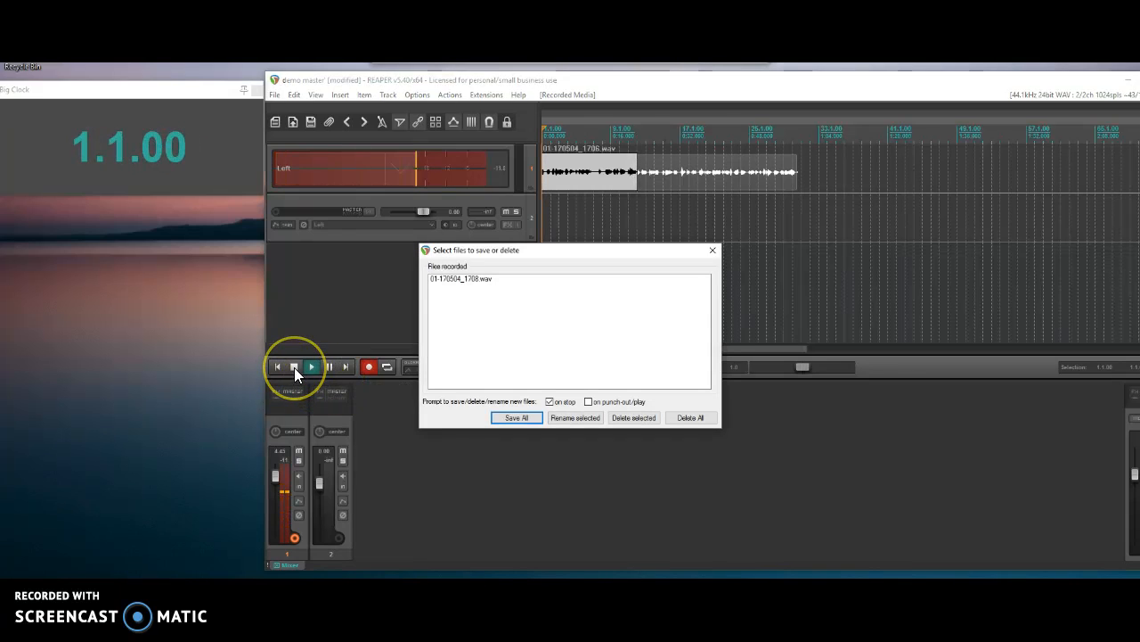
{"action": "left_click", "coordinate": [507, 418]}
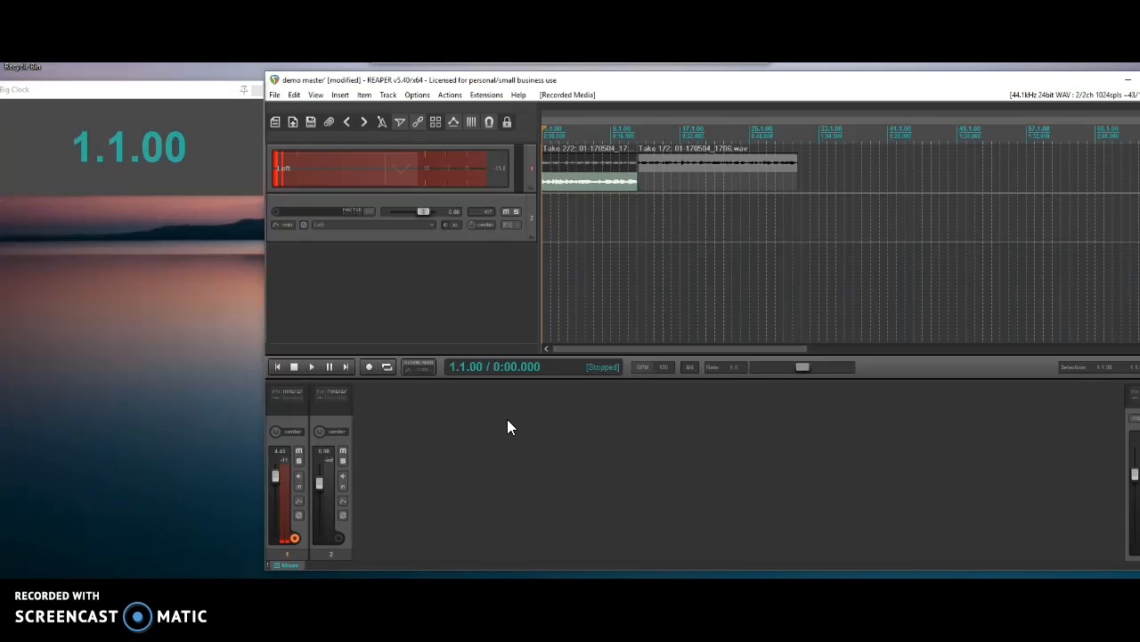
Step: Record a third take of about 25 seconds over the existing takes on track 1, and save it
{"action": "left_click", "coordinate": [434, 433]}
{"action": "left_click", "coordinate": [365, 372]}
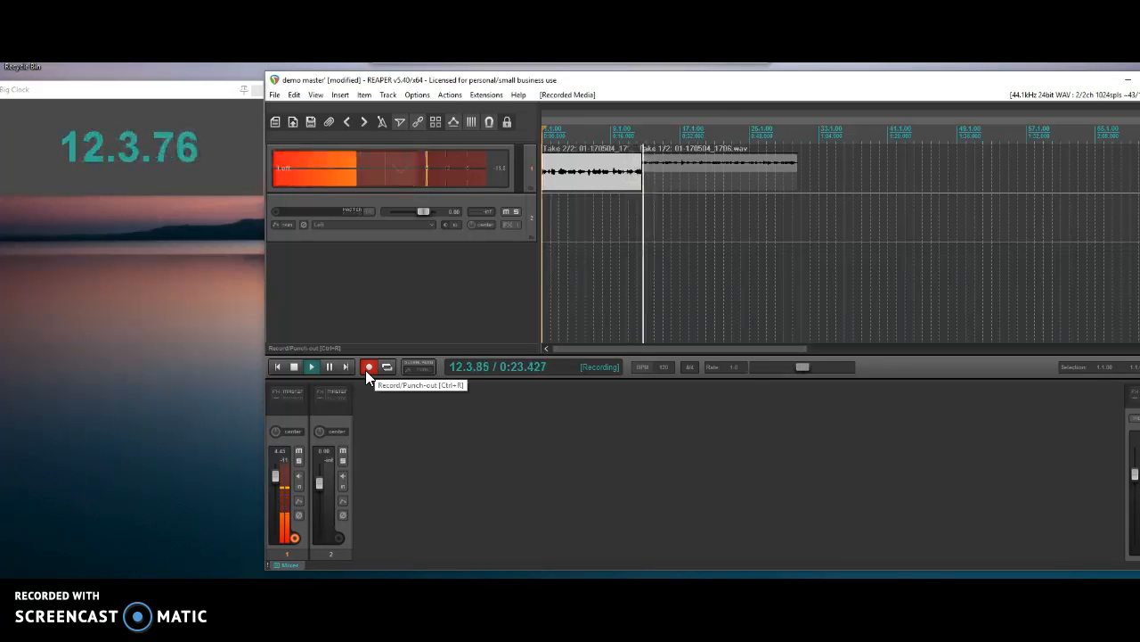
{"action": "left_click", "coordinate": [293, 365]}
{"action": "left_click", "coordinate": [516, 418]}
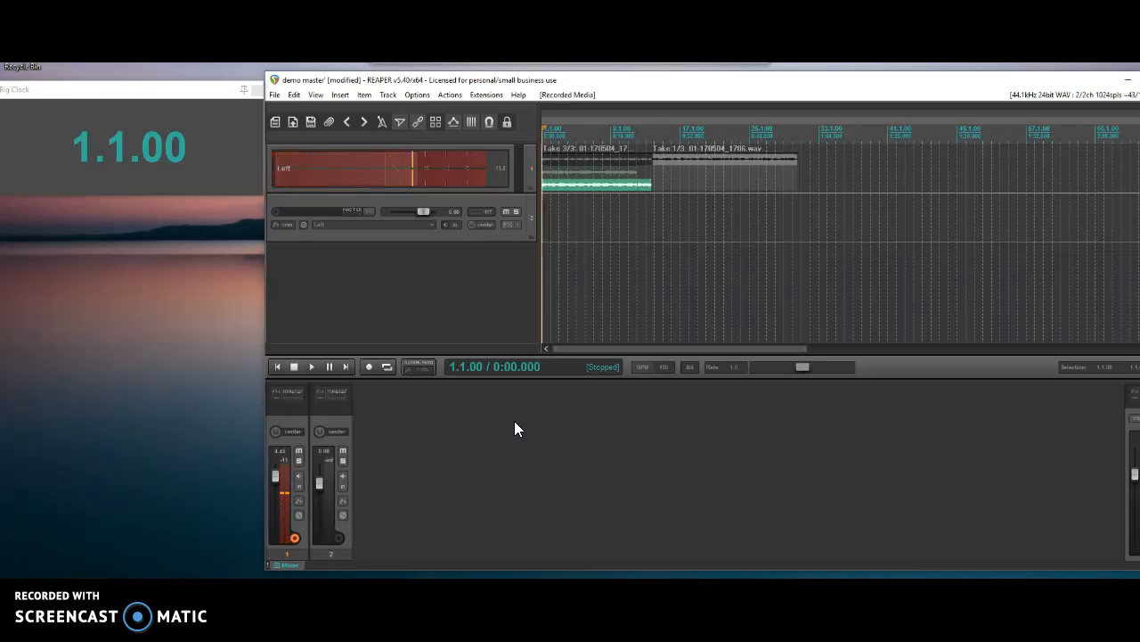
Step: Advance the active take of track 1's first item twice, making take 2 the active one
{"action": "right_click", "coordinate": [638, 168]}
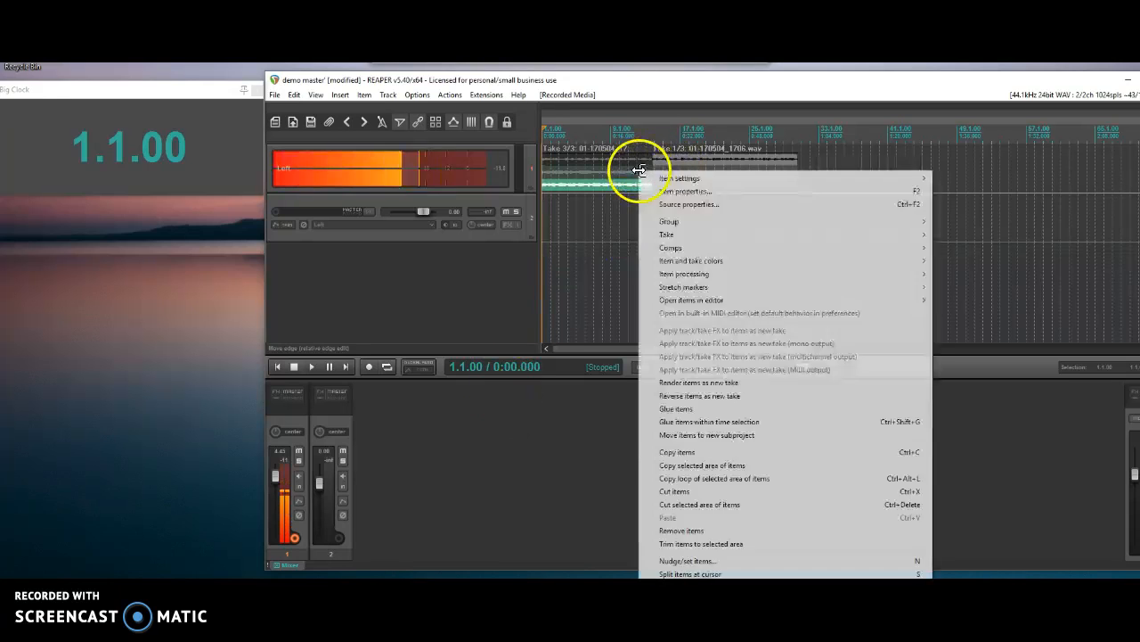
{"action": "mouse_move", "coordinate": [778, 238]}
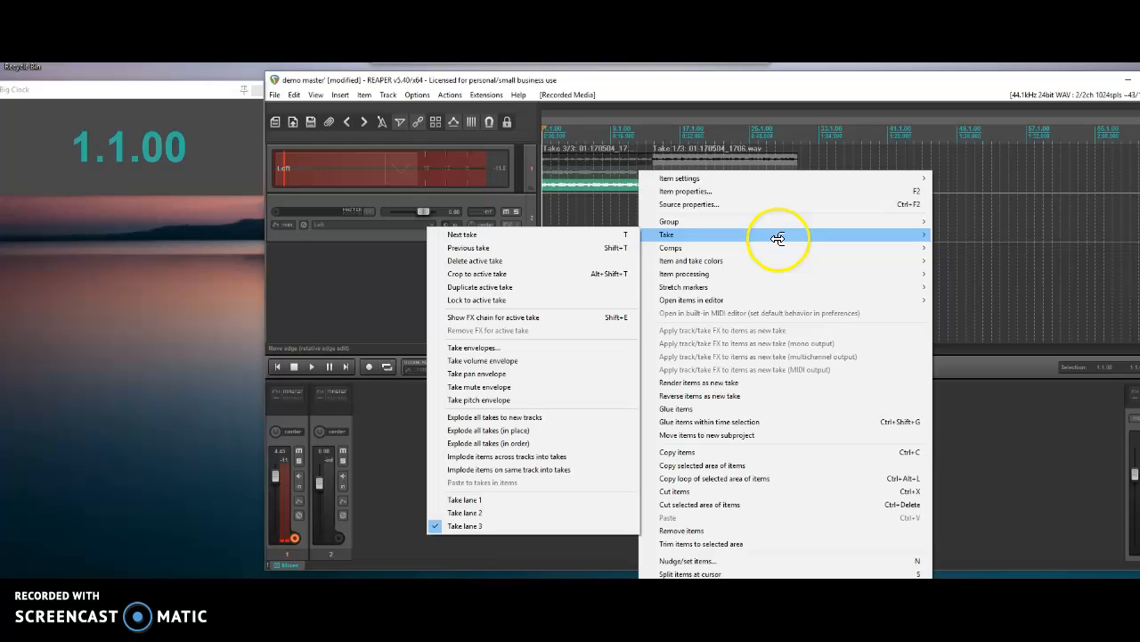
{"action": "left_click", "coordinate": [609, 235]}
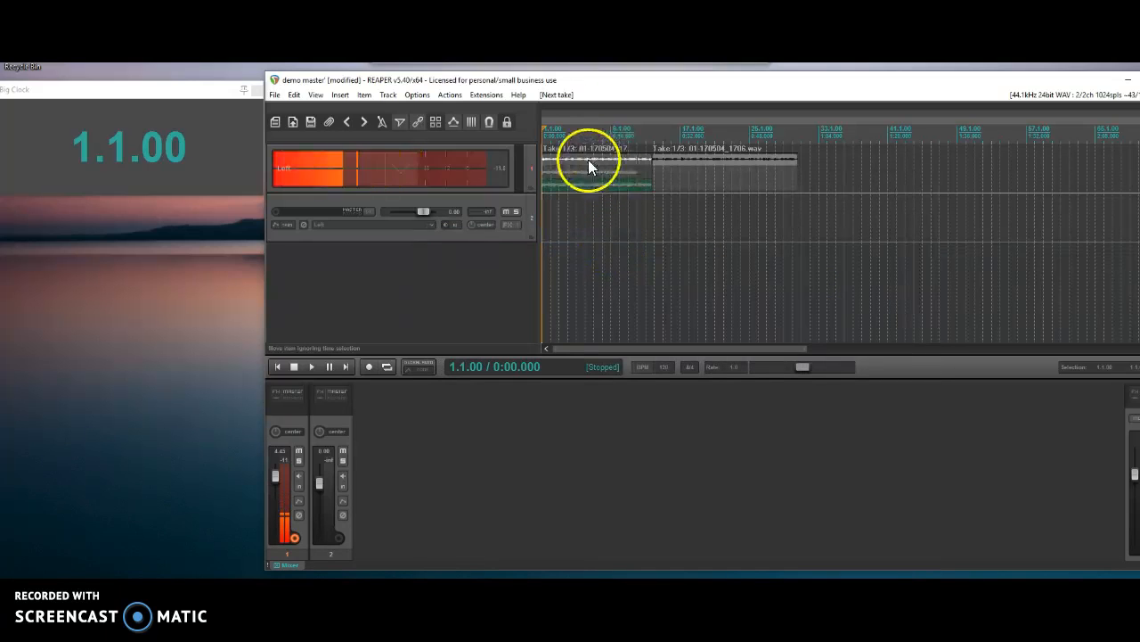
{"action": "right_click", "coordinate": [646, 173]}
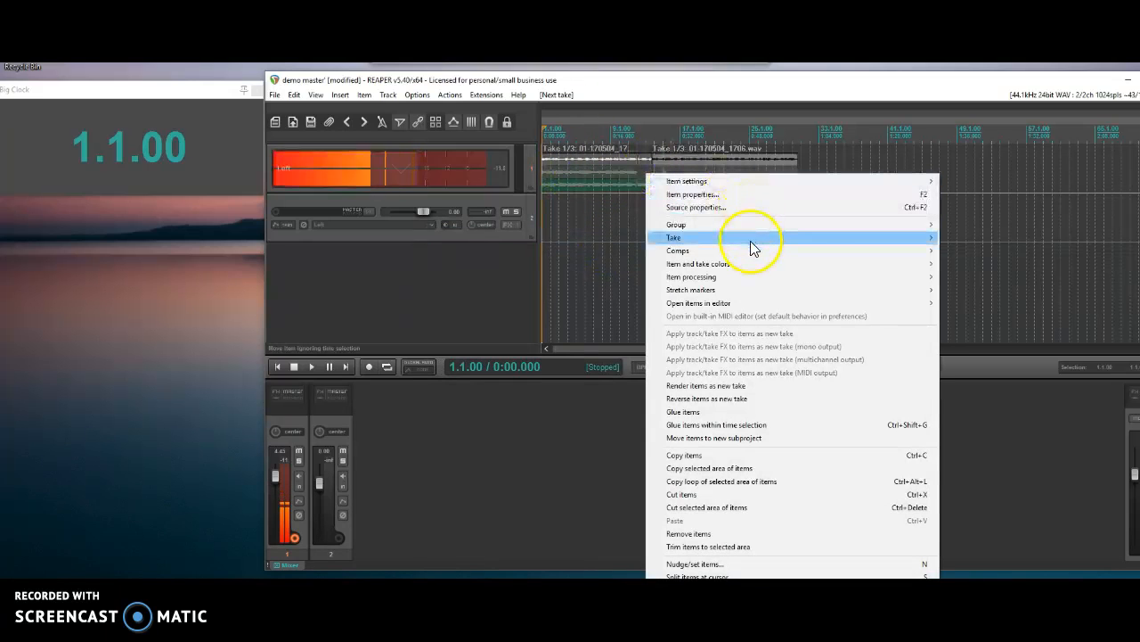
{"action": "mouse_move", "coordinate": [720, 239]}
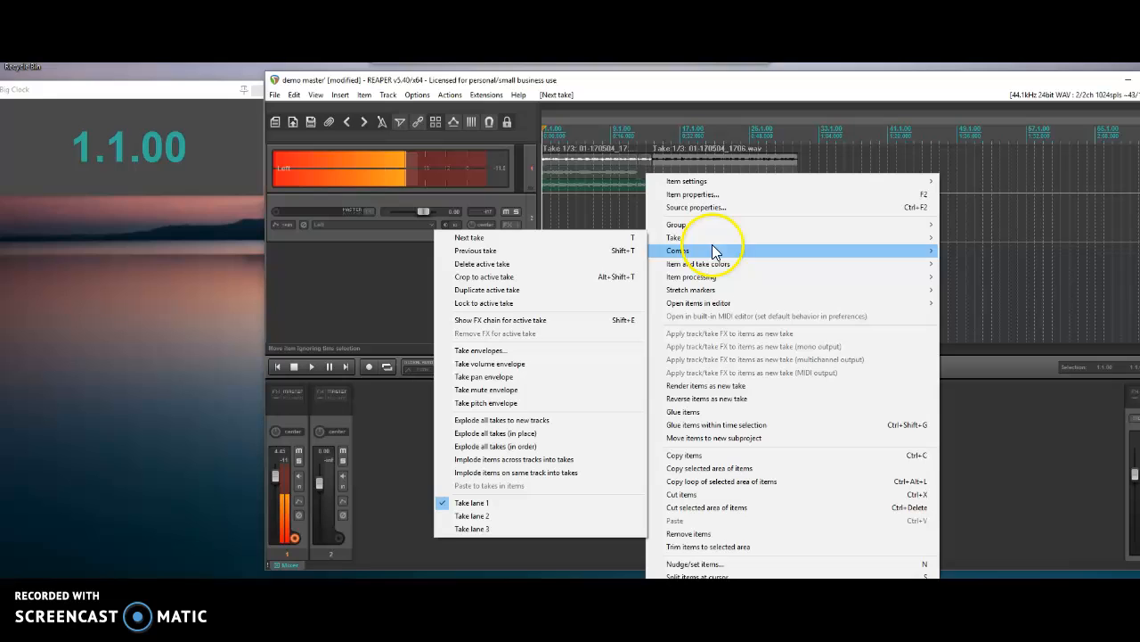
{"action": "left_click", "coordinate": [624, 238]}
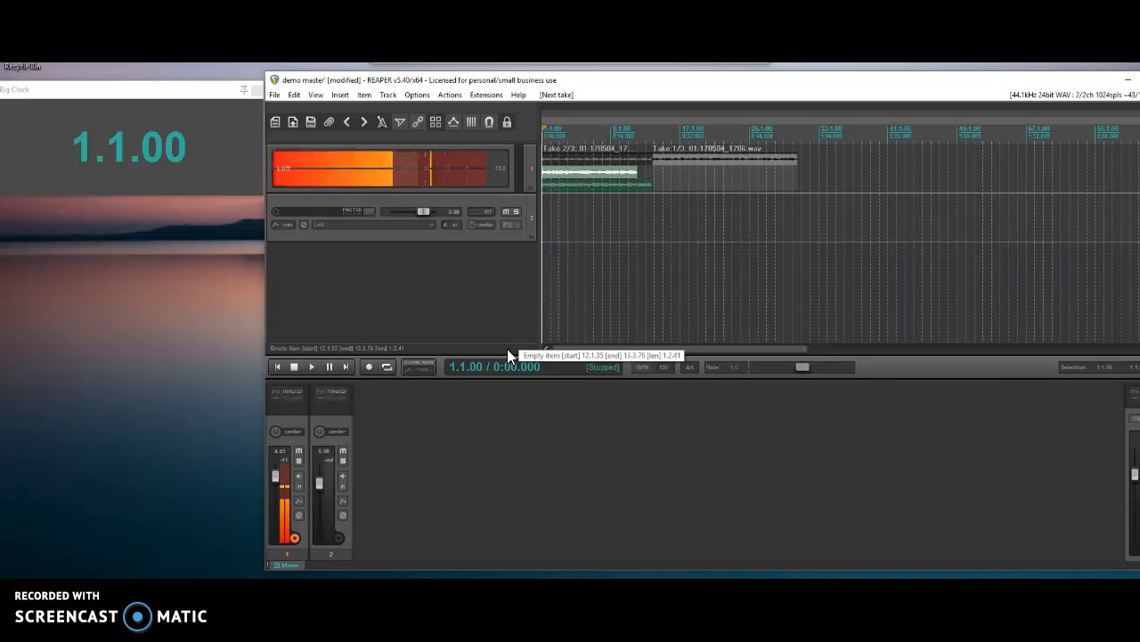
{"action": "left_click_drag", "start_coordinate": [807, 79], "coordinate": [772, 99]}
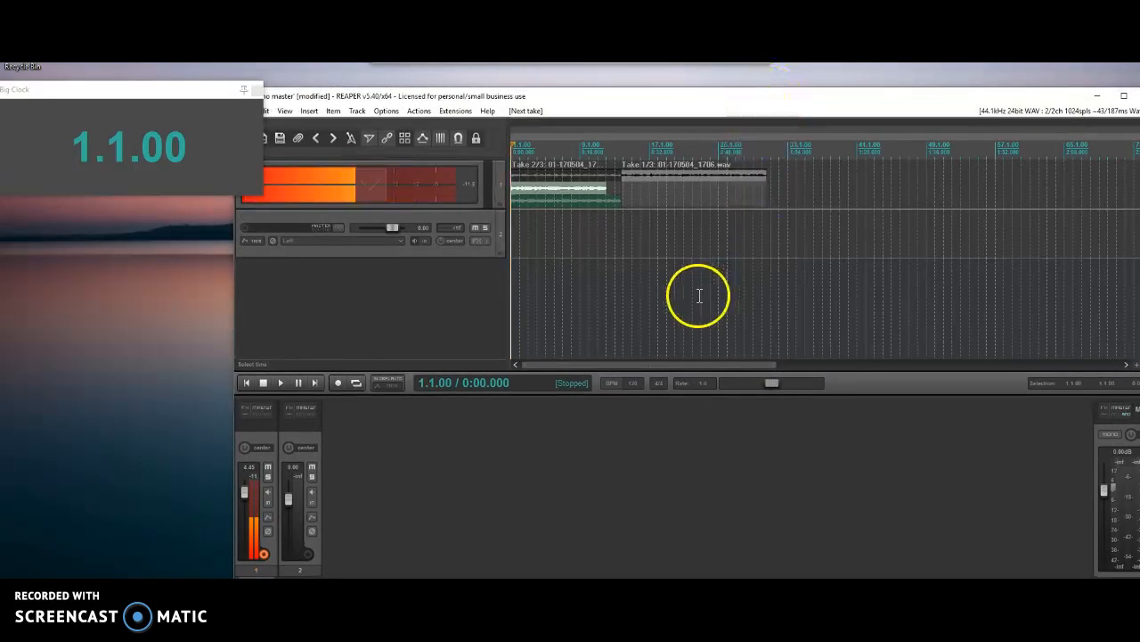
{"action": "left_click_drag", "start_coordinate": [637, 102], "coordinate": [634, 77]}
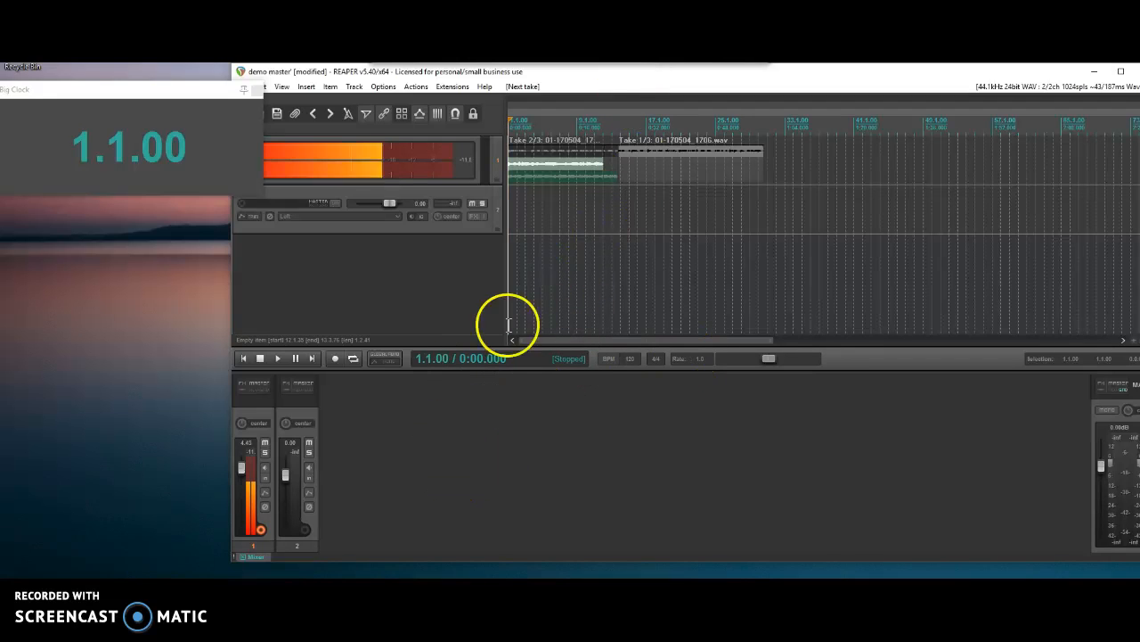
Step: Move the main window clear of the Big Clock and show the Media Explorer
{"action": "left_click_drag", "start_coordinate": [565, 81], "coordinate": [597, 83]}
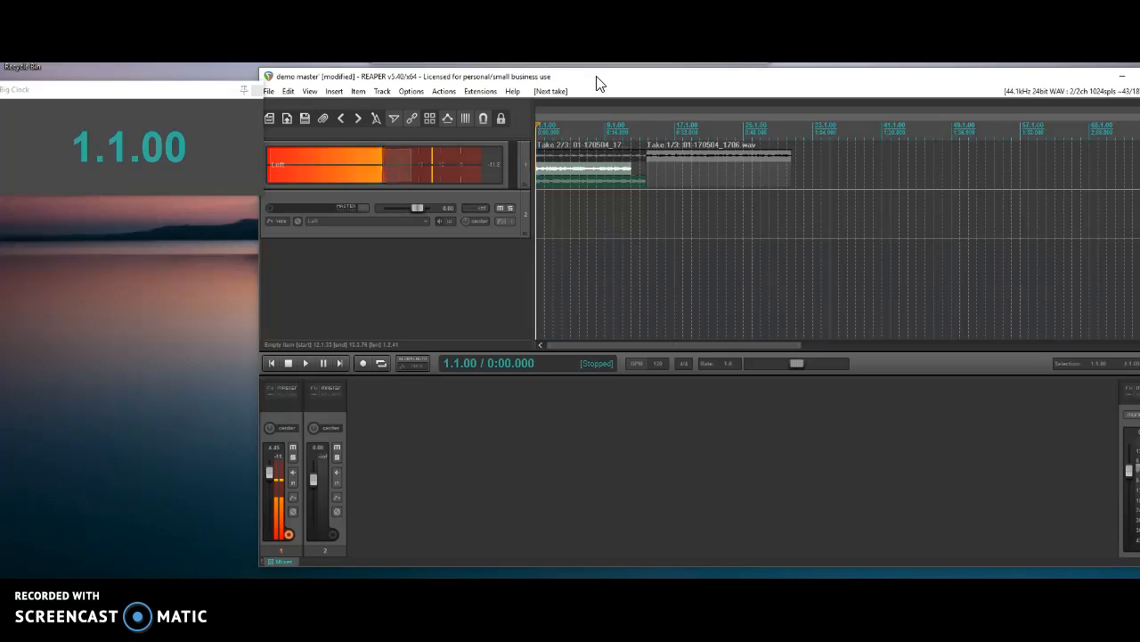
{"action": "left_click", "coordinate": [411, 115]}
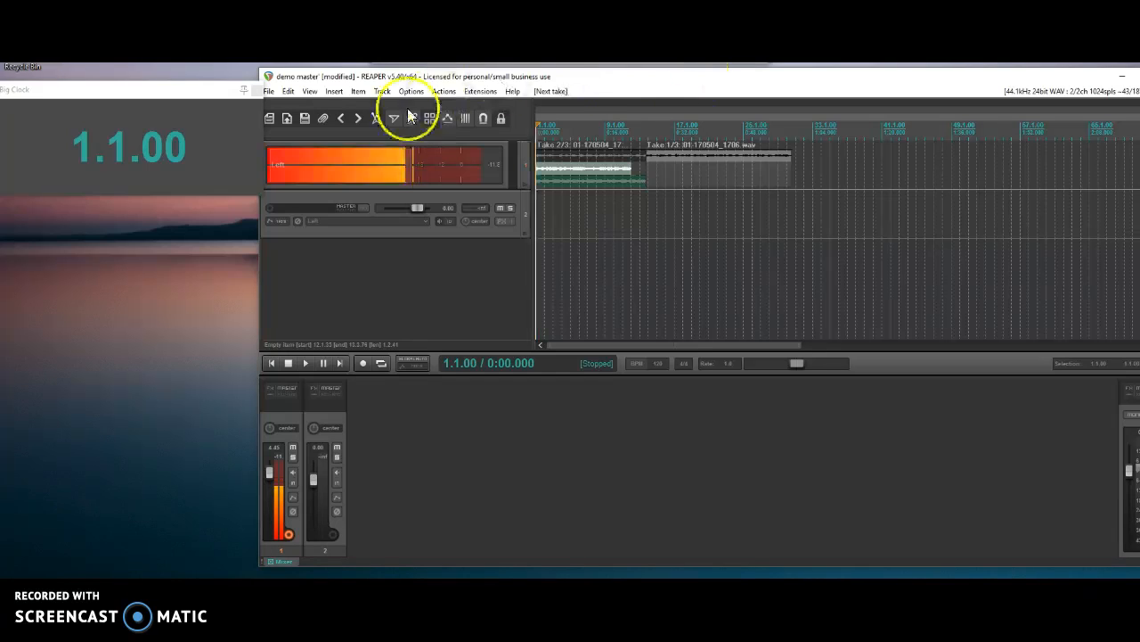
{"action": "left_click", "coordinate": [307, 91]}
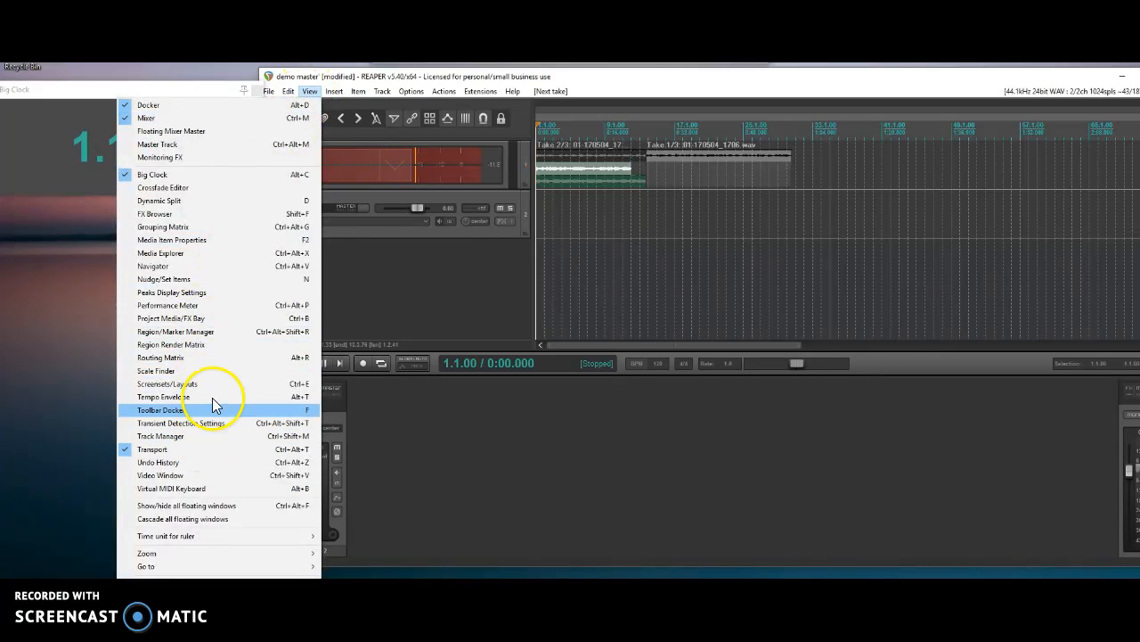
{"action": "left_click", "coordinate": [247, 254]}
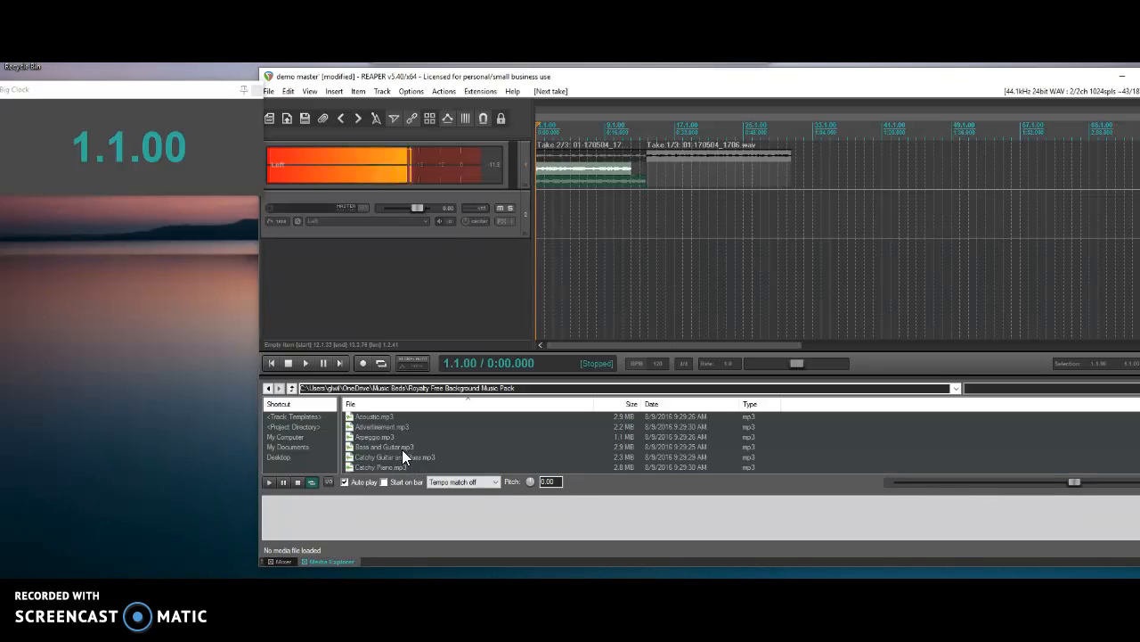
Step: Insert Acoustic.mp3 from the Media Explorer at the project start on a new track, and delete the empty track 2
{"action": "left_click_drag", "start_coordinate": [380, 418], "coordinate": [537, 230]}
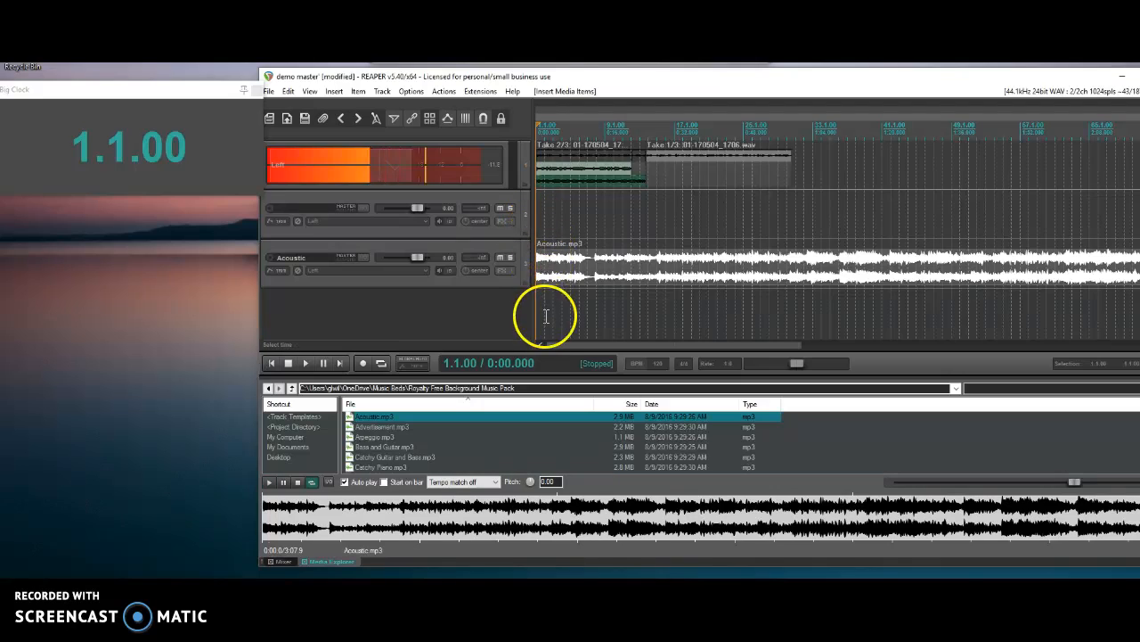
{"action": "left_click", "coordinate": [484, 236]}
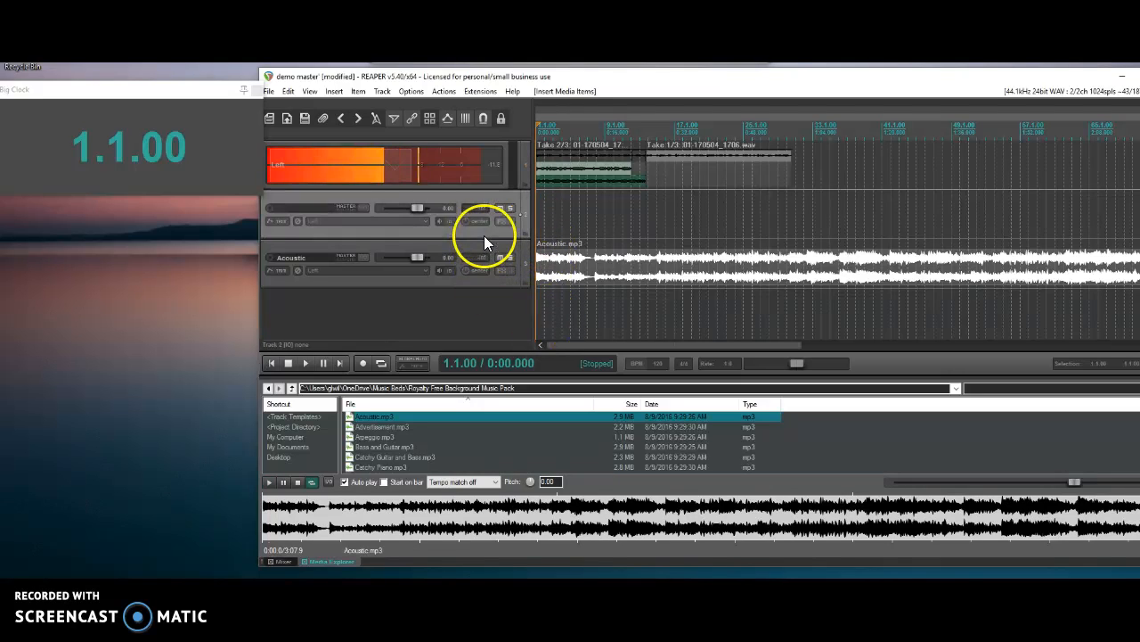
{"action": "key", "text": "Delete"}
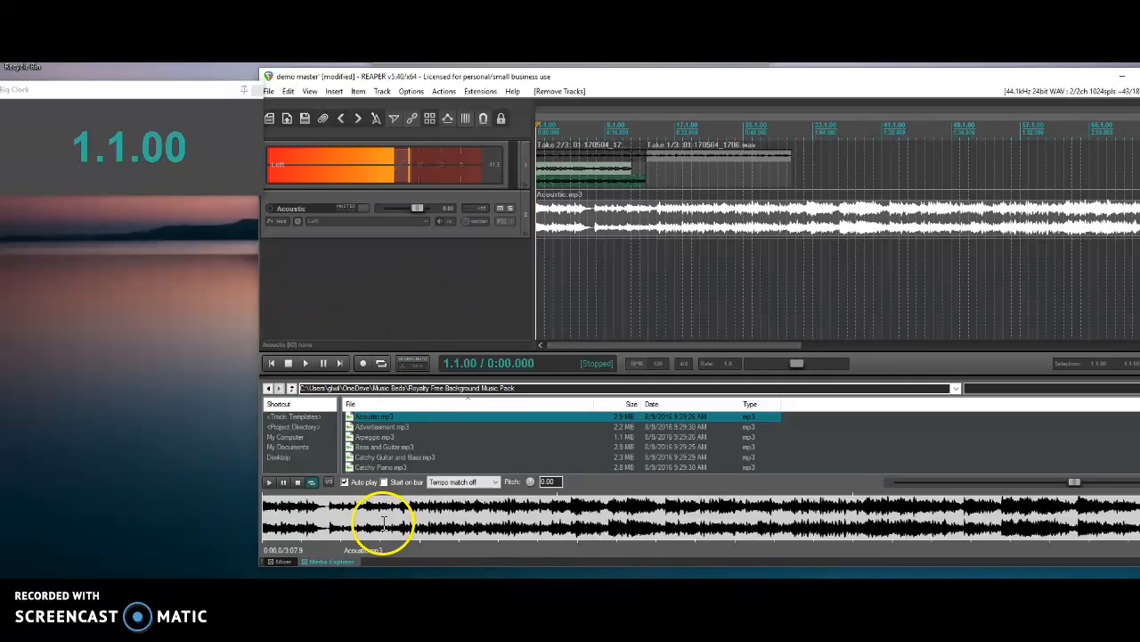
Step: Preview Bass and Guitar.mp3 and Harmonica.mp3 in the Media Explorer, stopping playback after each
{"action": "left_click", "coordinate": [385, 447]}
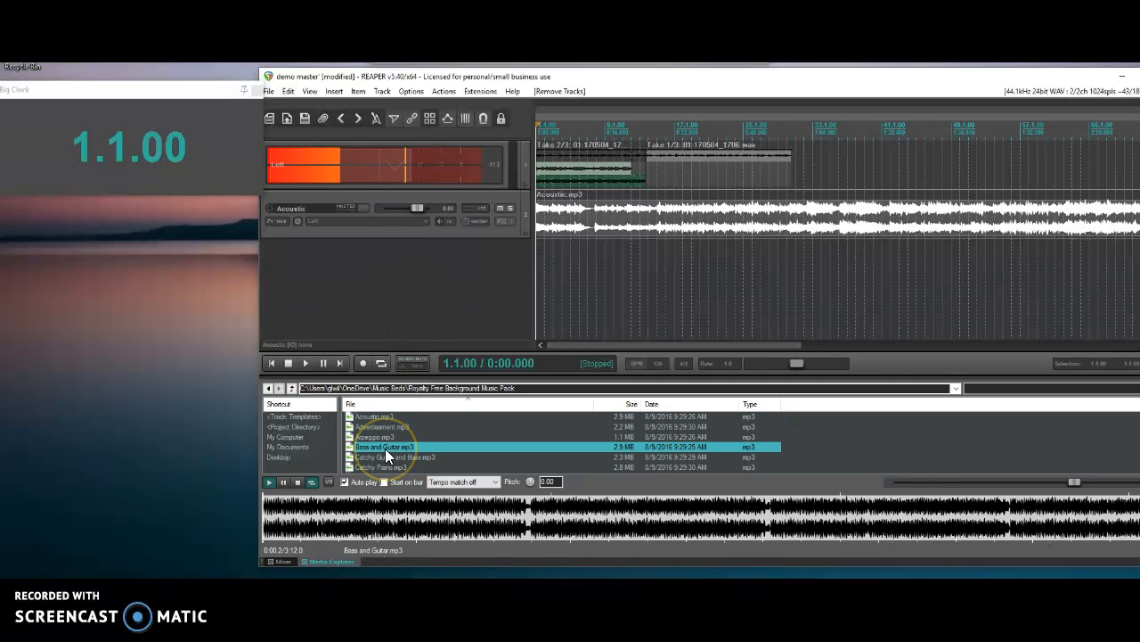
{"action": "left_click", "coordinate": [298, 482]}
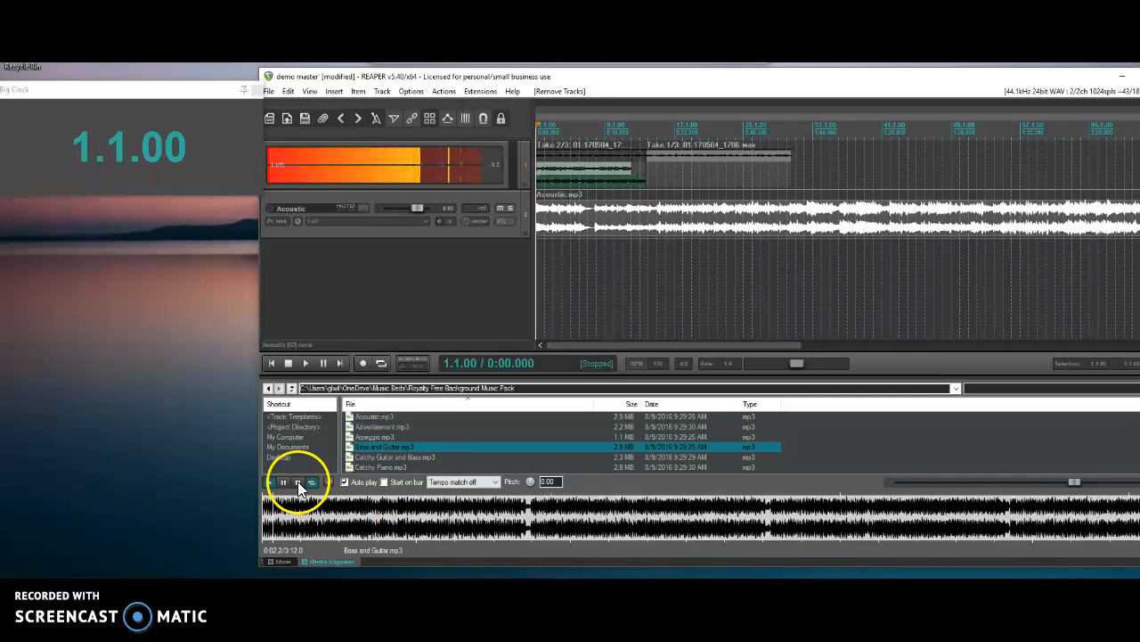
{"action": "scroll", "coordinate": [509, 446], "scroll_direction": "down", "scroll_amount": 5}
{"action": "left_click", "coordinate": [372, 457]}
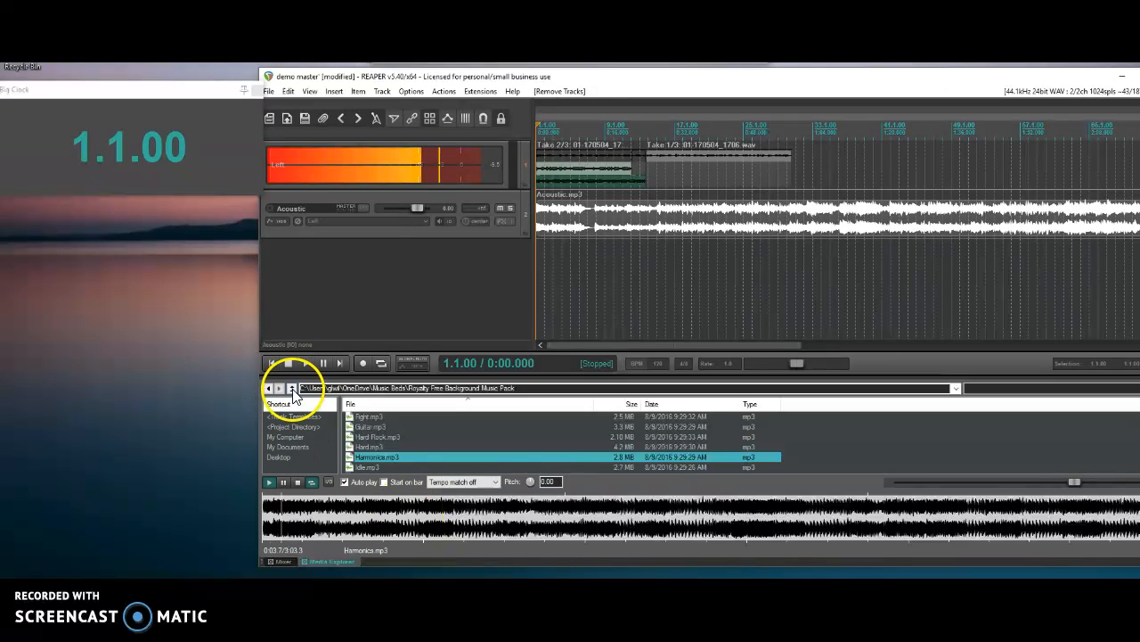
{"action": "left_click", "coordinate": [298, 482]}
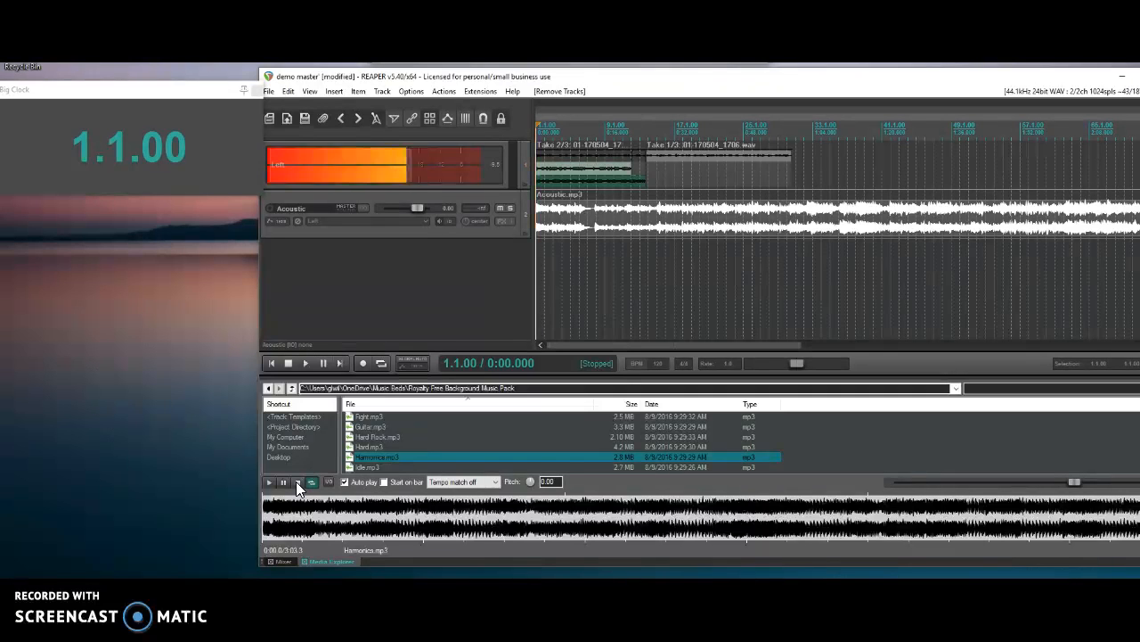
Step: Review the default render path and new-project save path in the Paths preferences, and cancel the dialog
{"action": "left_click", "coordinate": [408, 91]}
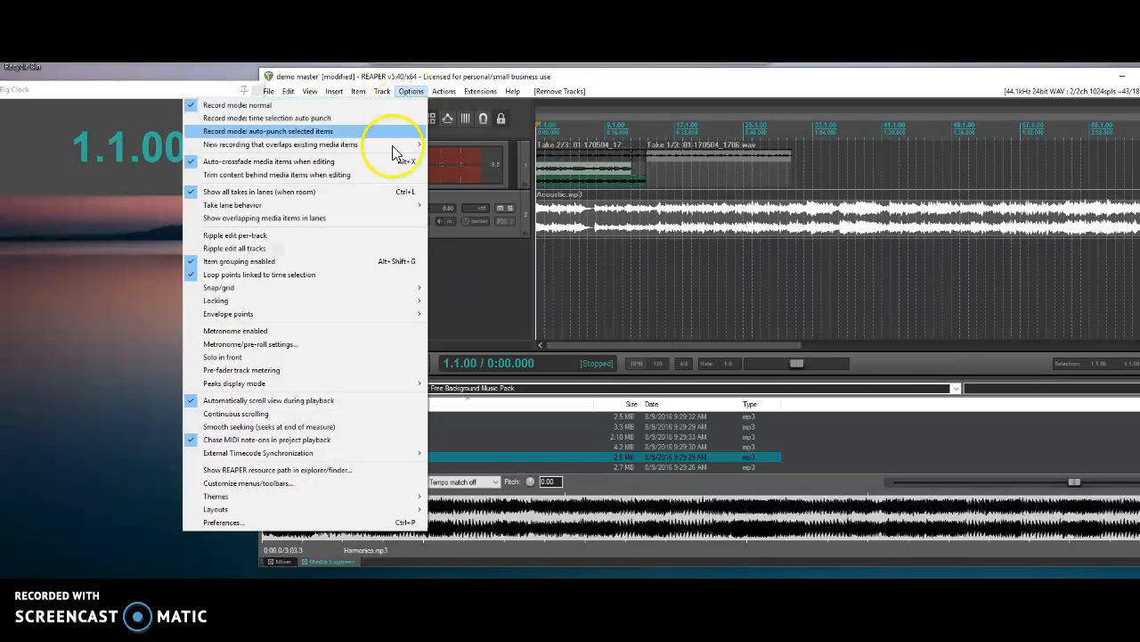
{"action": "left_click", "coordinate": [328, 521]}
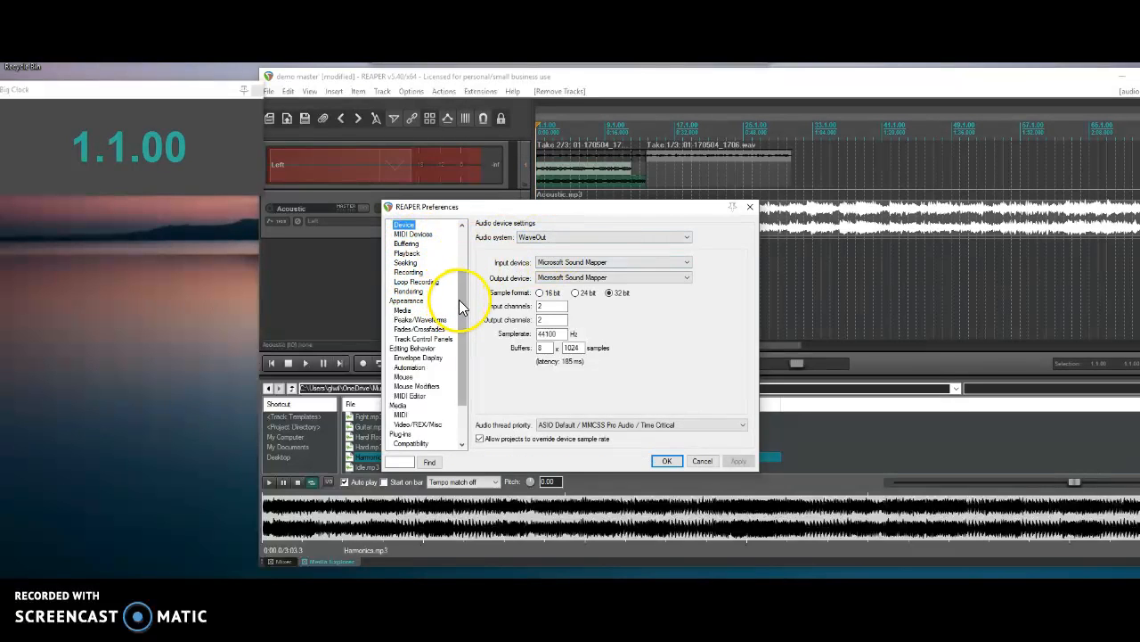
{"action": "left_click_drag", "start_coordinate": [459, 290], "coordinate": [461, 244]}
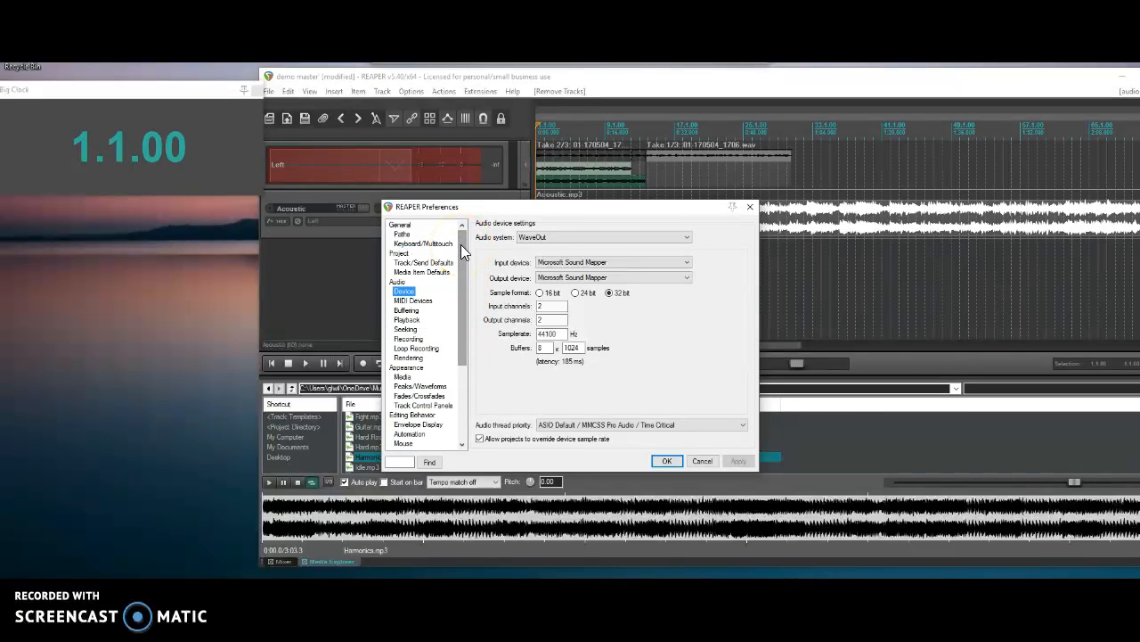
{"action": "left_click", "coordinate": [402, 234]}
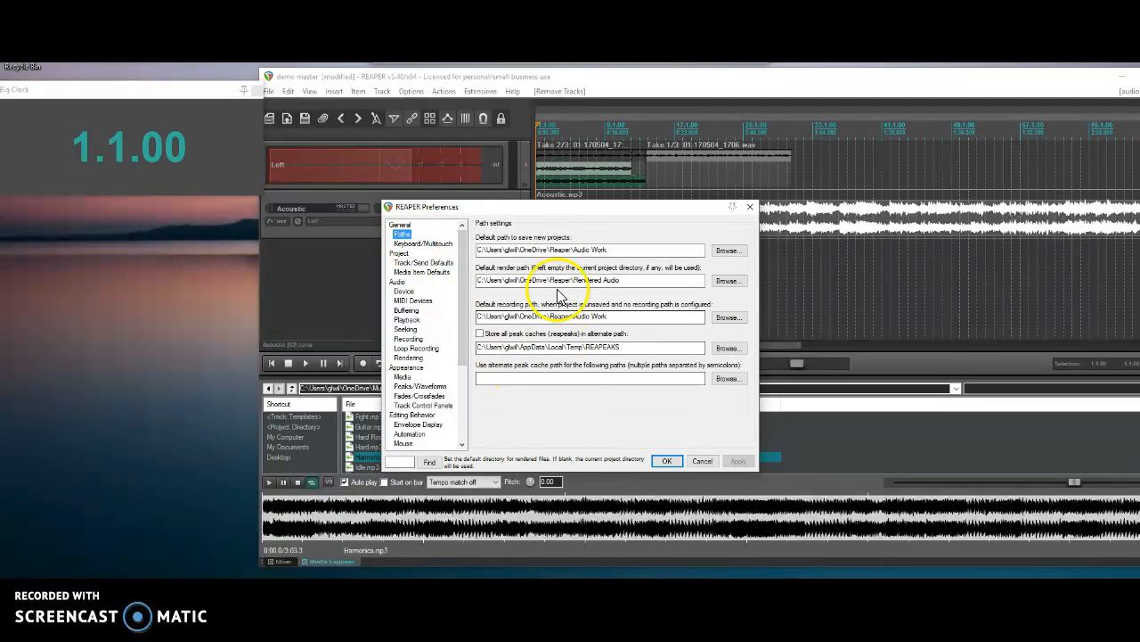
{"action": "left_click", "coordinate": [635, 282]}
{"action": "left_click_drag", "start_coordinate": [635, 281], "coordinate": [372, 277]}
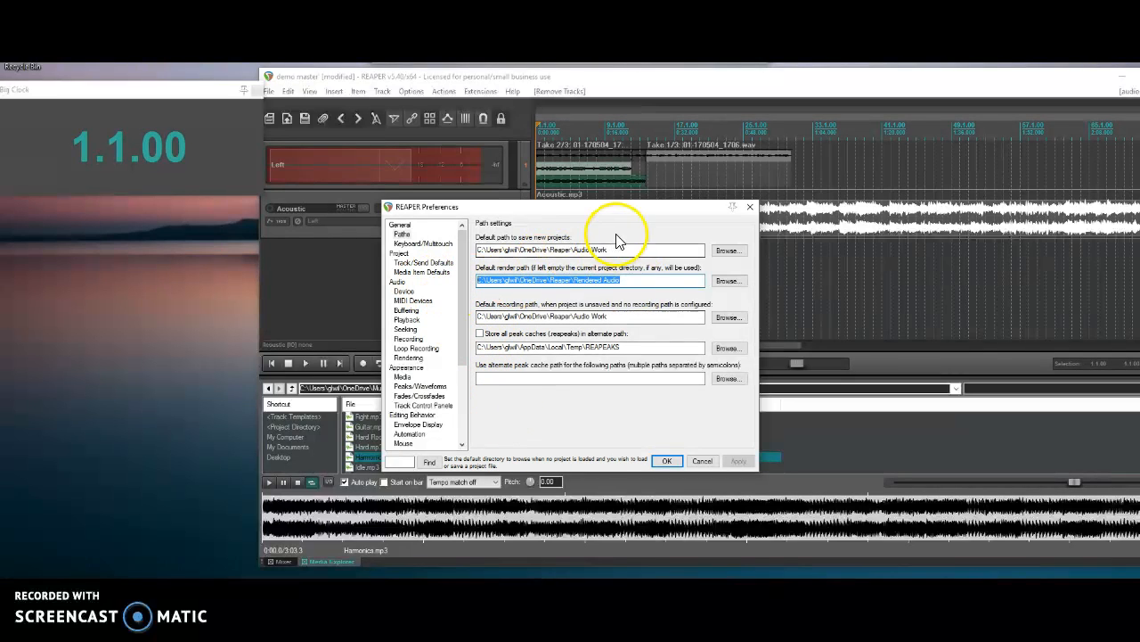
{"action": "left_click_drag", "start_coordinate": [624, 250], "coordinate": [419, 223]}
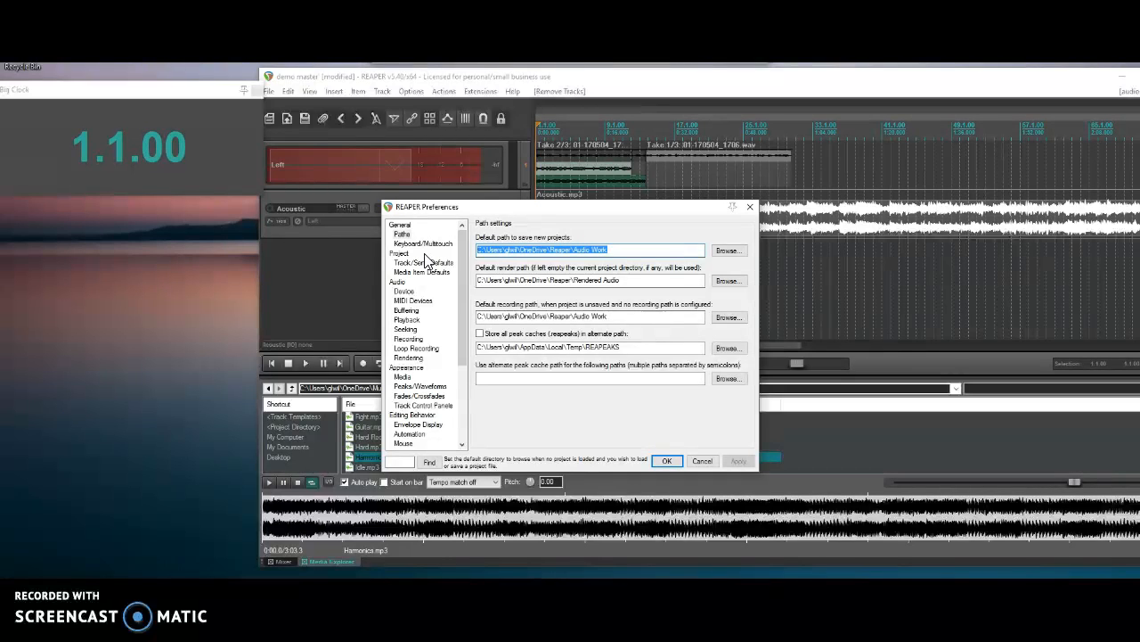
{"action": "left_click", "coordinate": [703, 460]}
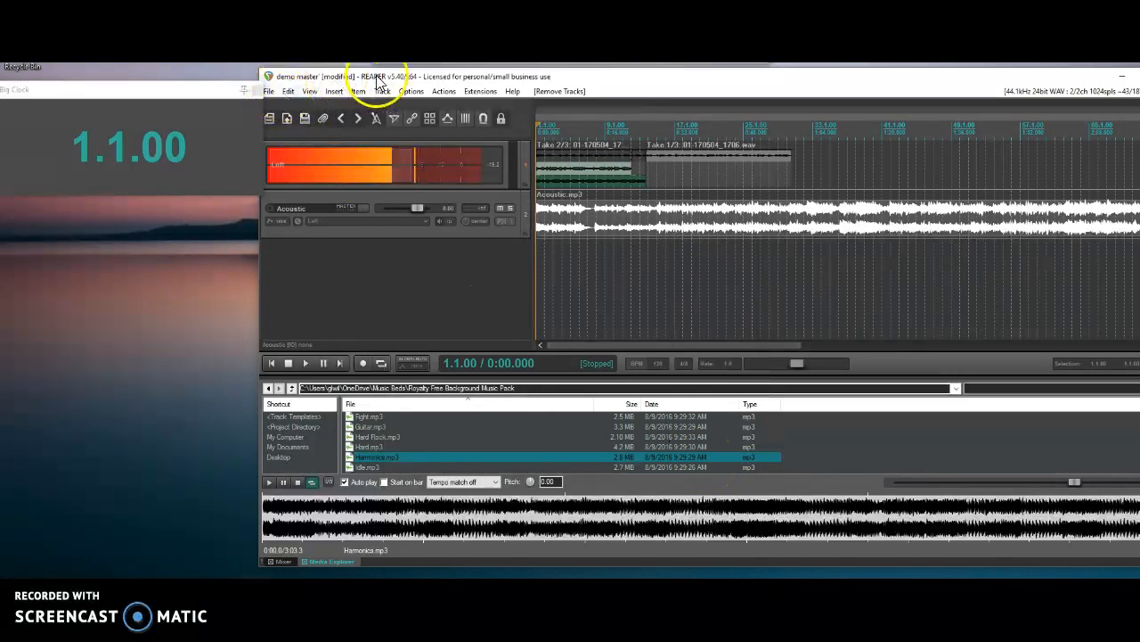
Step: Look at the project template options for saving the project as a template and for the voiceover template, choosing neither
{"action": "left_click_drag", "start_coordinate": [382, 77], "coordinate": [406, 77]}
{"action": "left_click", "coordinate": [295, 90]}
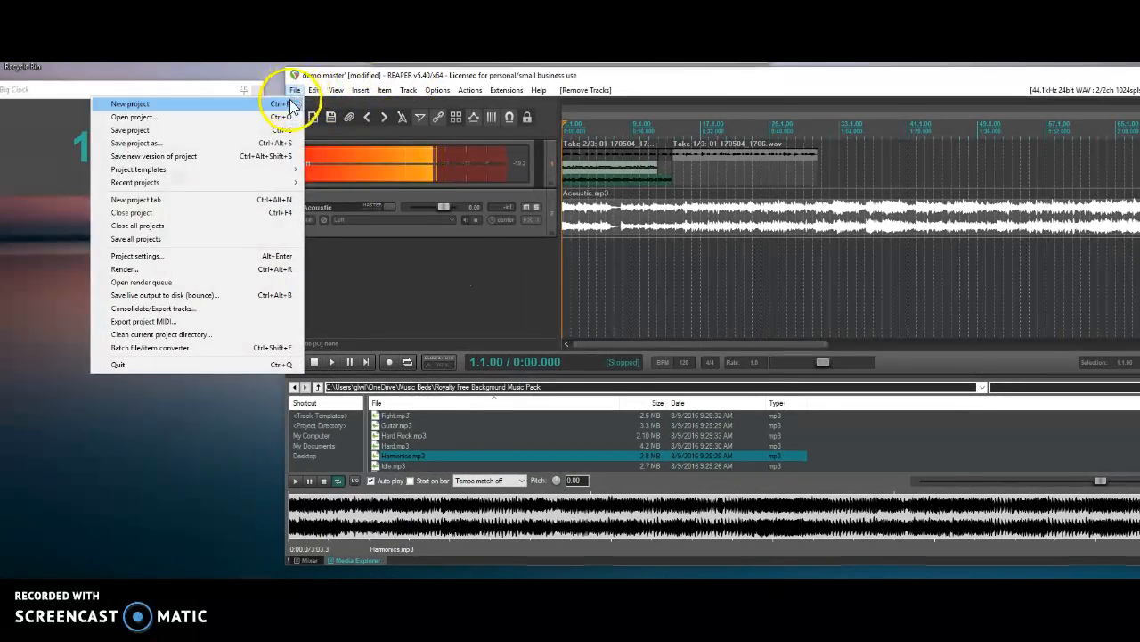
{"action": "mouse_move", "coordinate": [269, 173]}
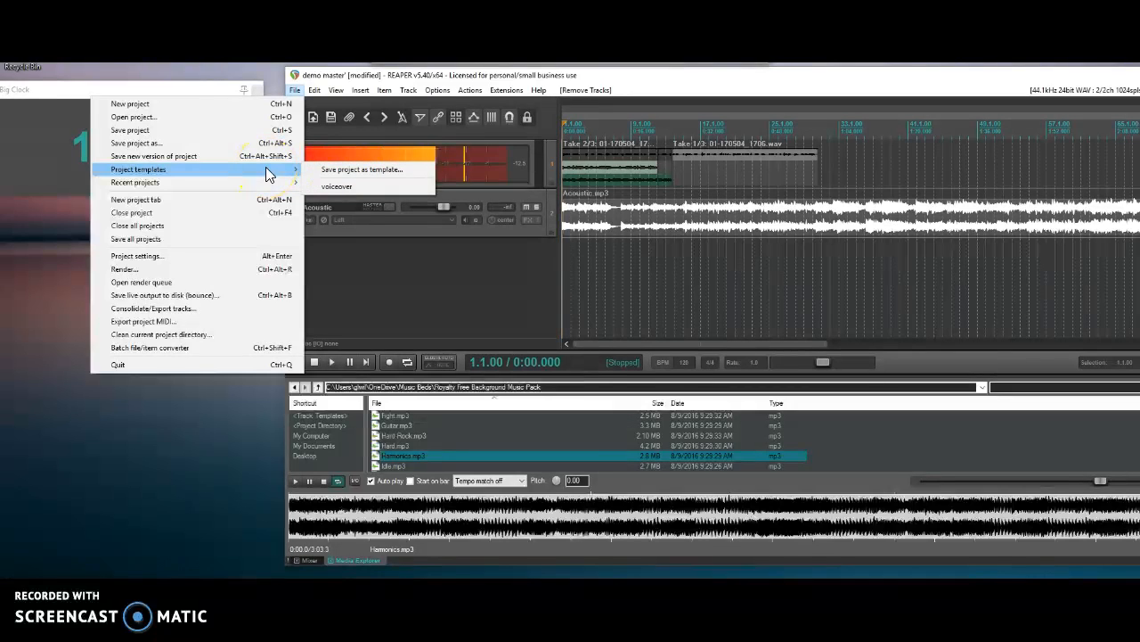
{"action": "left_click", "coordinate": [353, 189]}
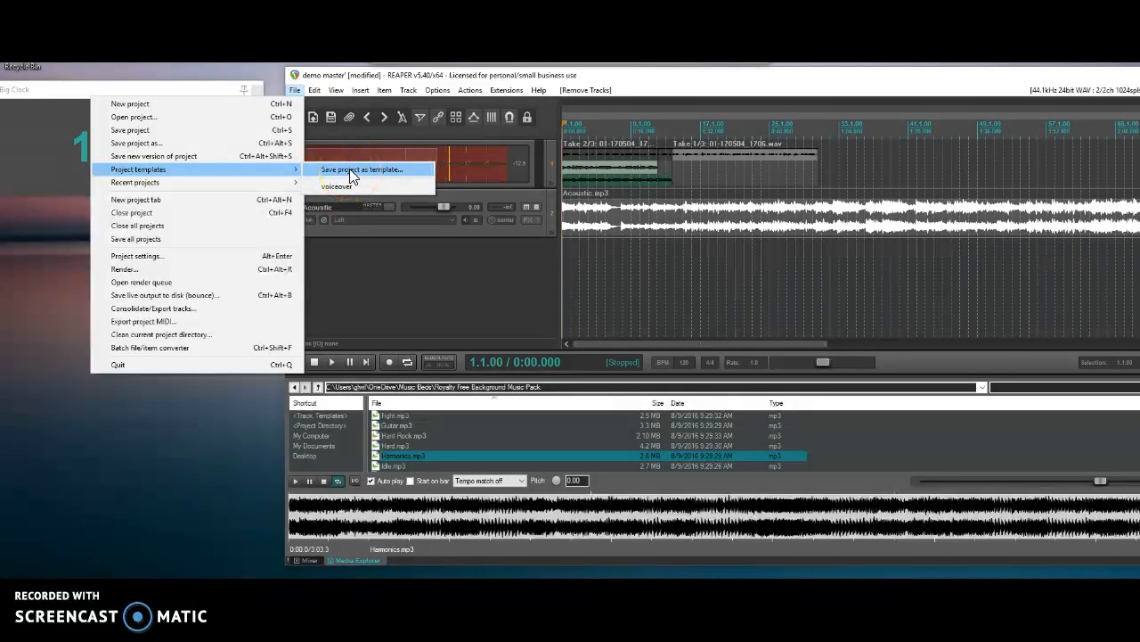
{"action": "left_click", "coordinate": [422, 295]}
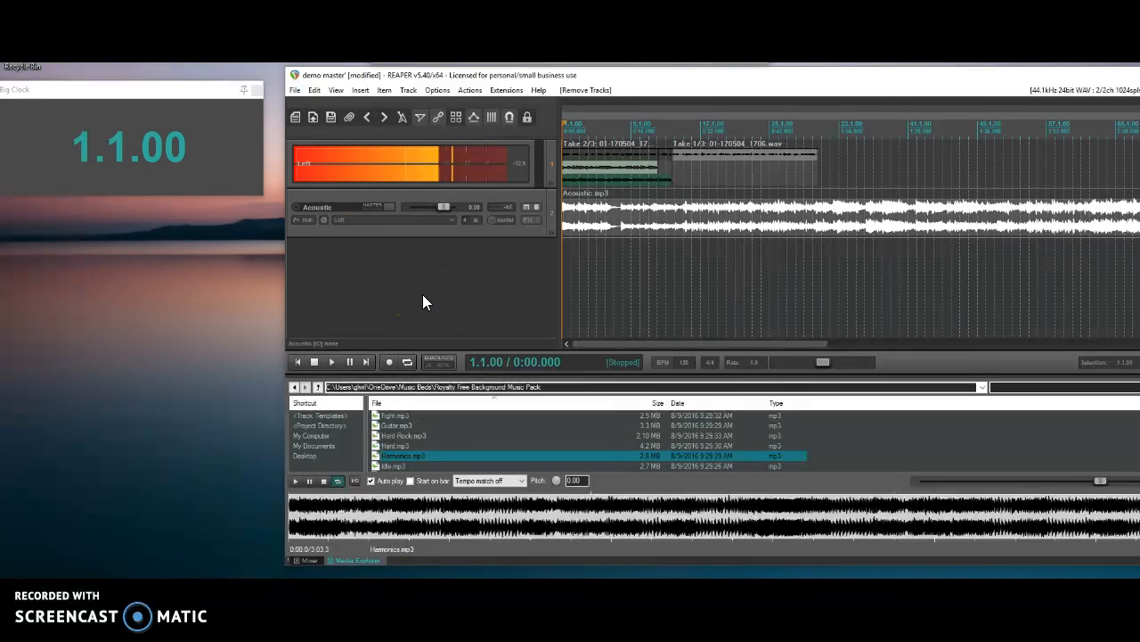